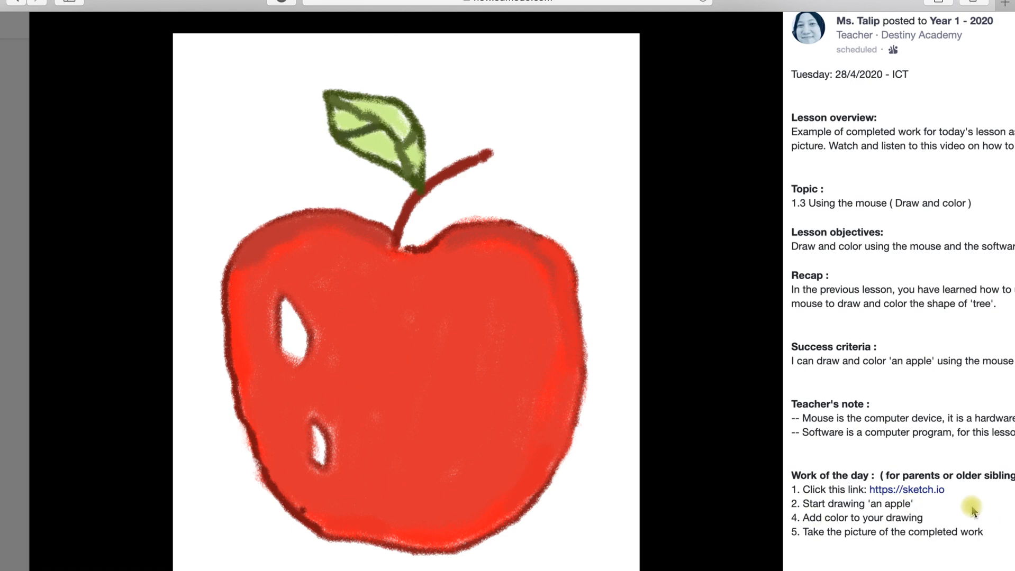
# Open the sketch.io link from the lesson post's work of the day and launch the English version of Sketchpad.
pyautogui.scroll(3, 971, 506)
pyautogui.scroll(-5, 972, 506)
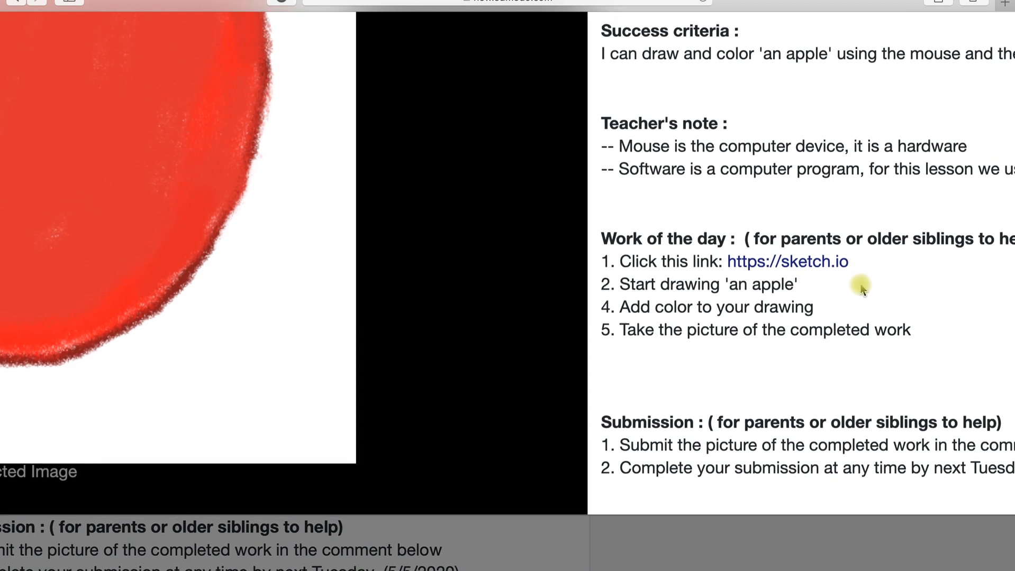
pyautogui.click(813, 261)
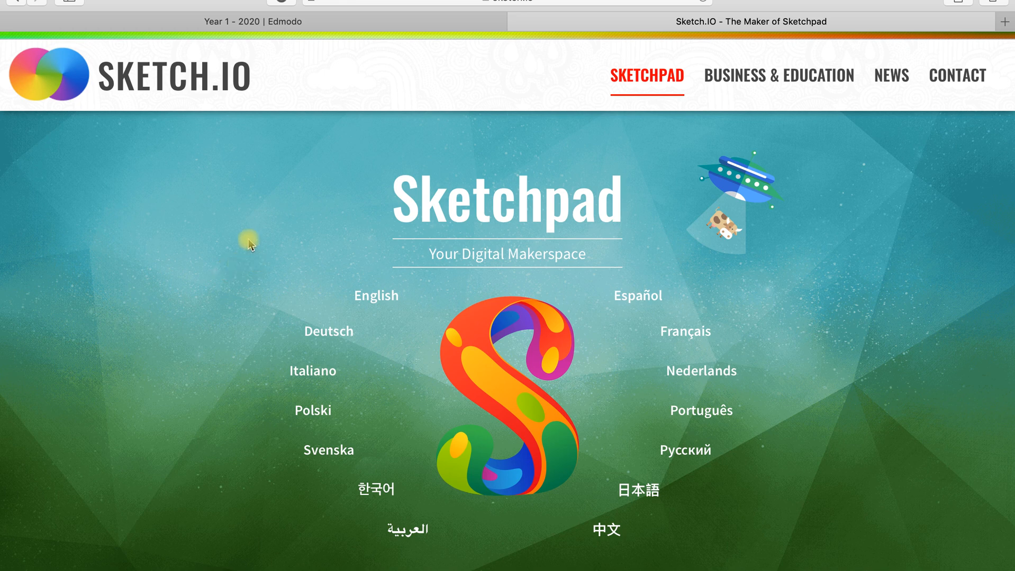
pyautogui.click(377, 300)
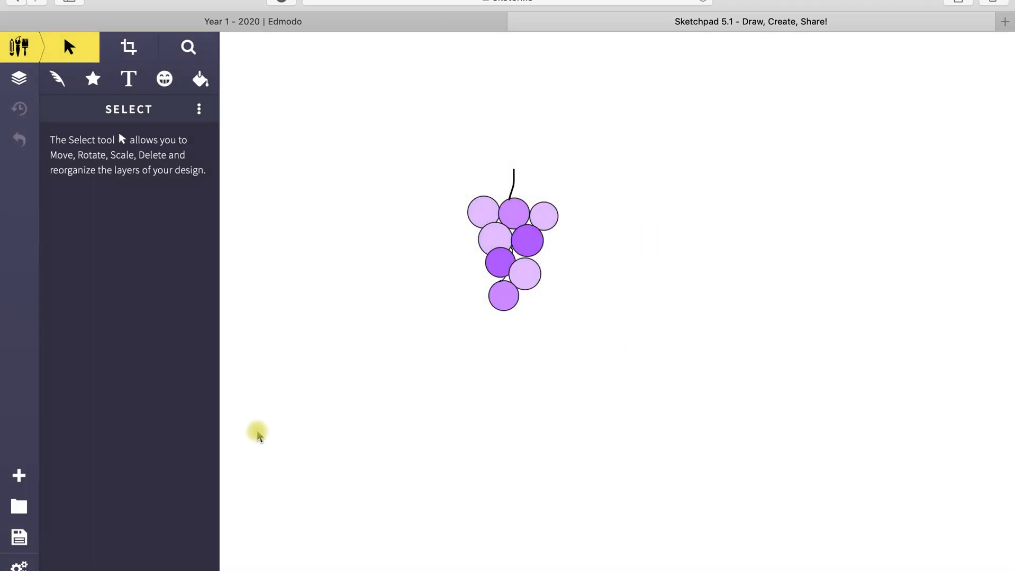
# Create a new blank canvas with the 1024 x 768 px size preset.
pyautogui.click(19, 479)
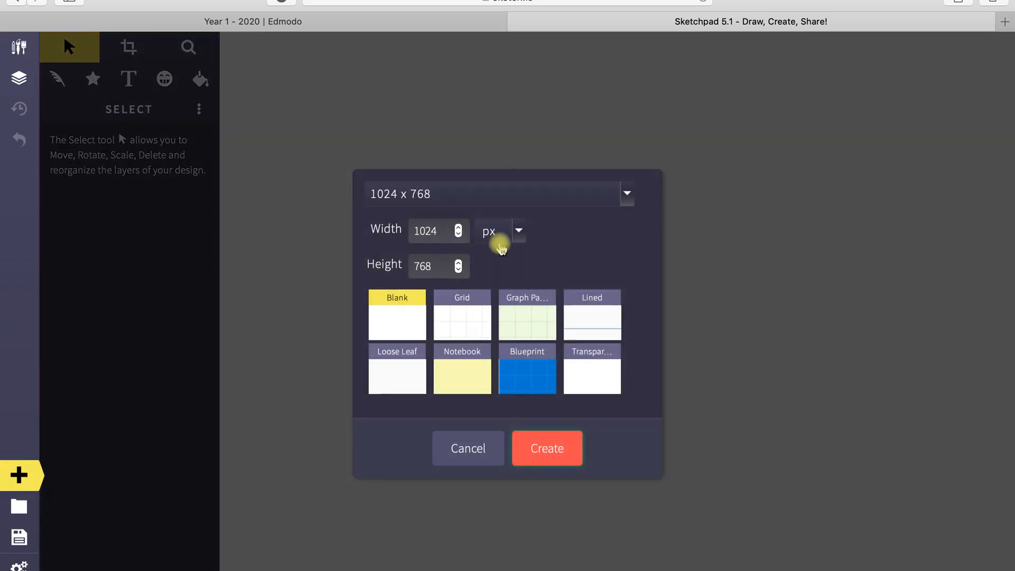
pyautogui.click(626, 195)
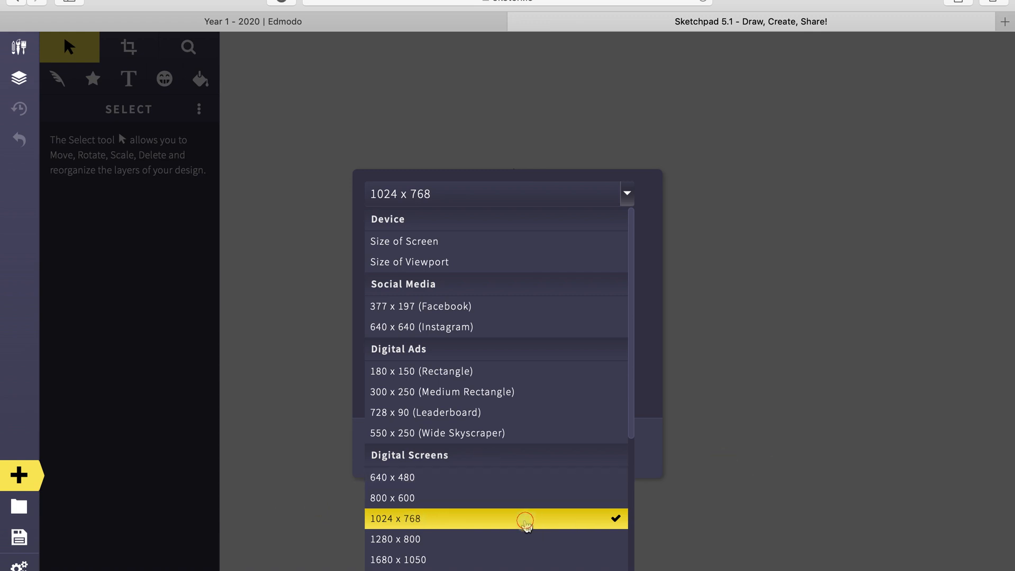
pyautogui.click(525, 522)
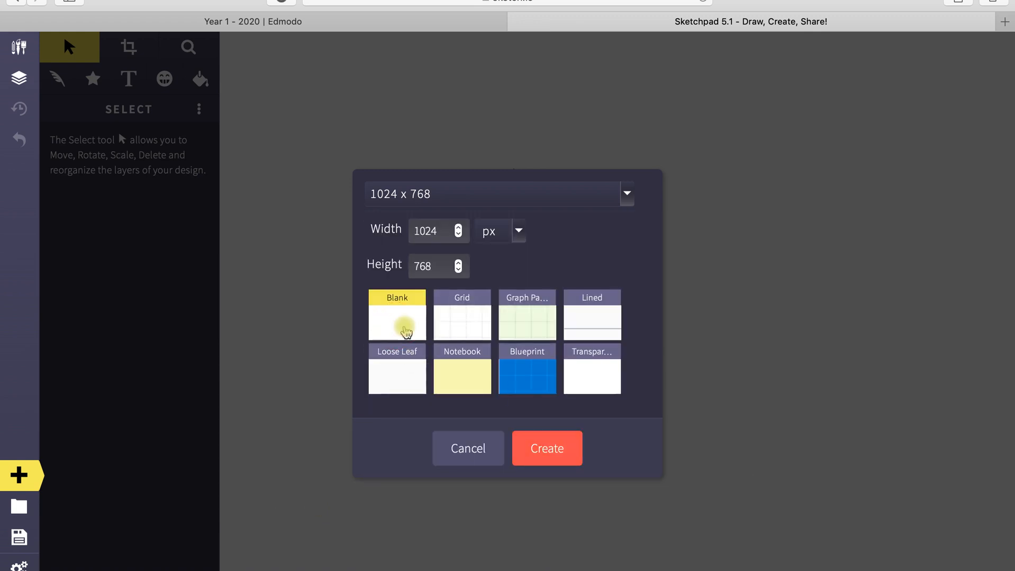
pyautogui.click(556, 451)
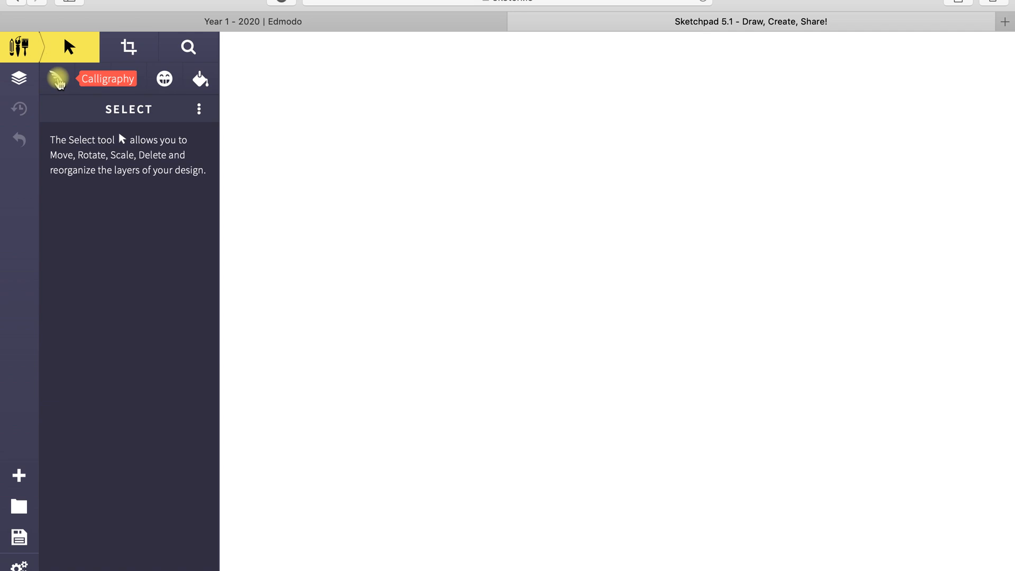
# Choose the Pencil brush and set its size to 6px.
pyautogui.click(59, 80)
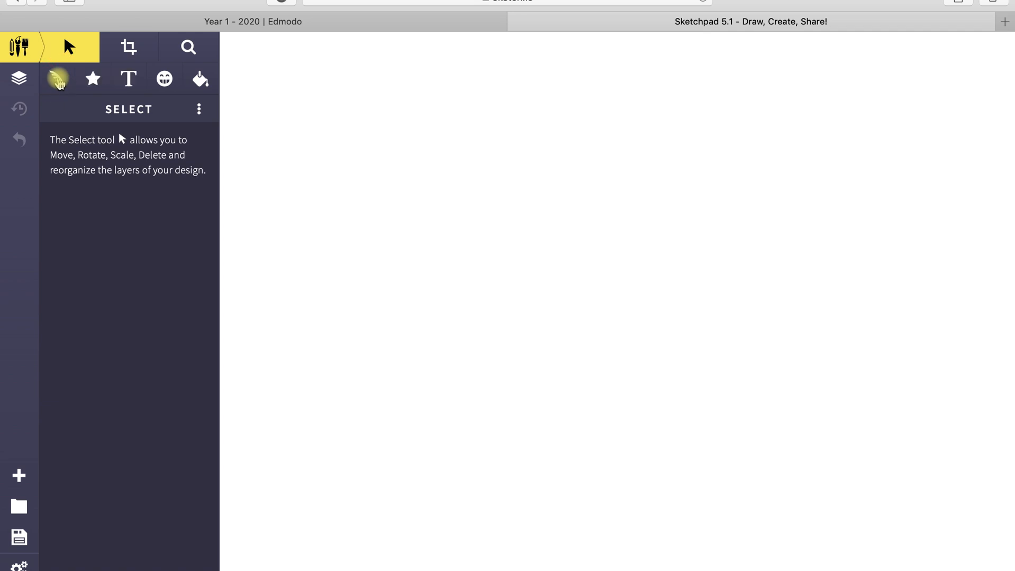
pyautogui.click(206, 120)
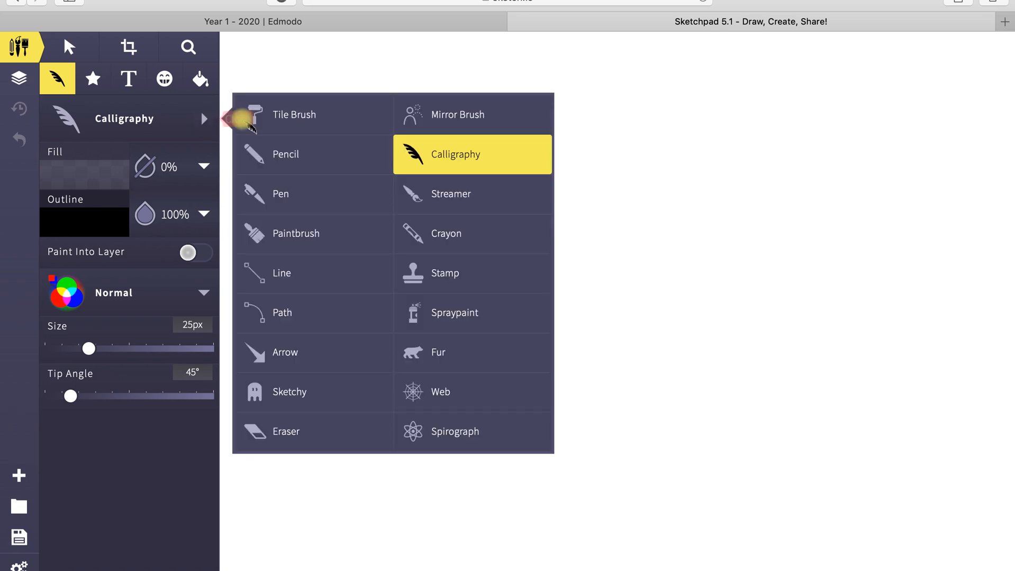
pyautogui.click(292, 158)
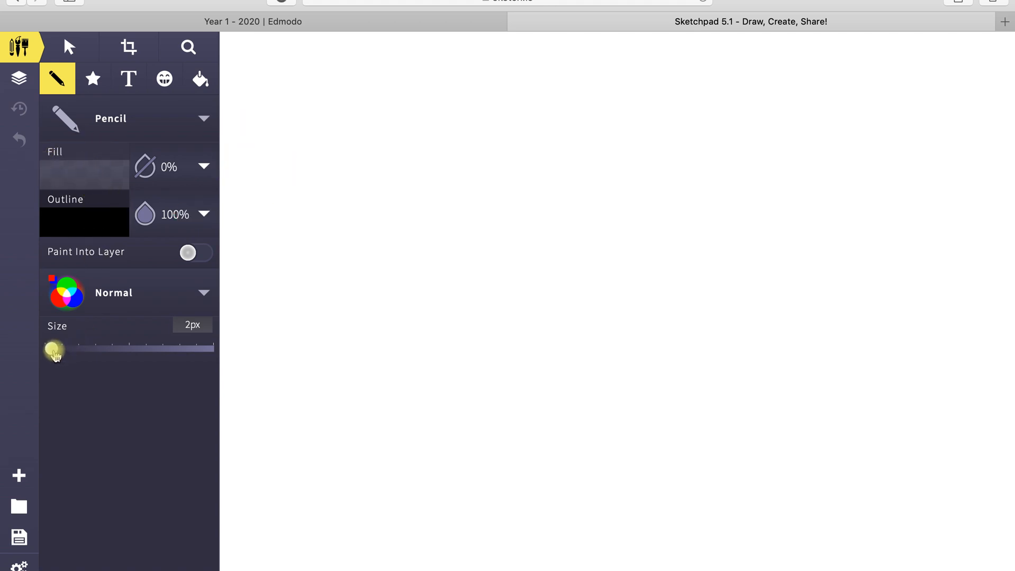
pyautogui.moveTo(56, 355); pyautogui.dragTo(56, 356)
pyautogui.click(193, 326)
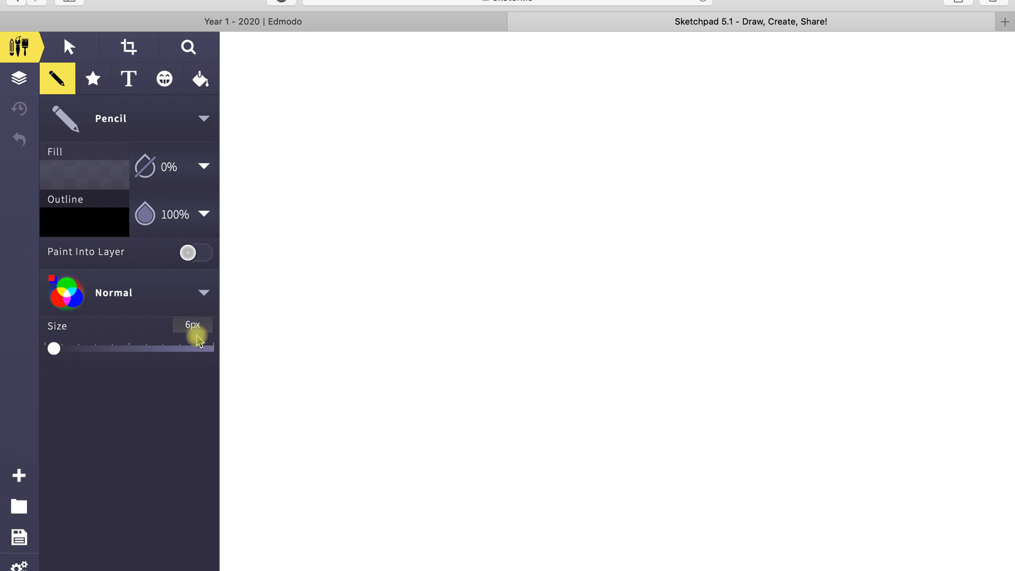
pyautogui.press('BackSpace')
pyautogui.press('BackSpace')
pyautogui.write('6')
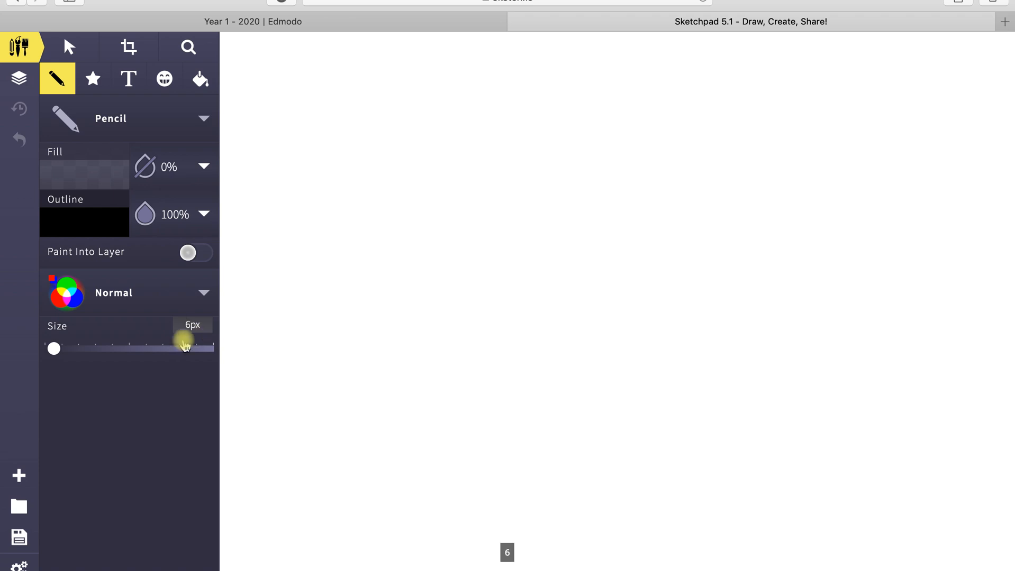
pyautogui.moveTo(57, 352); pyautogui.dragTo(55, 352)
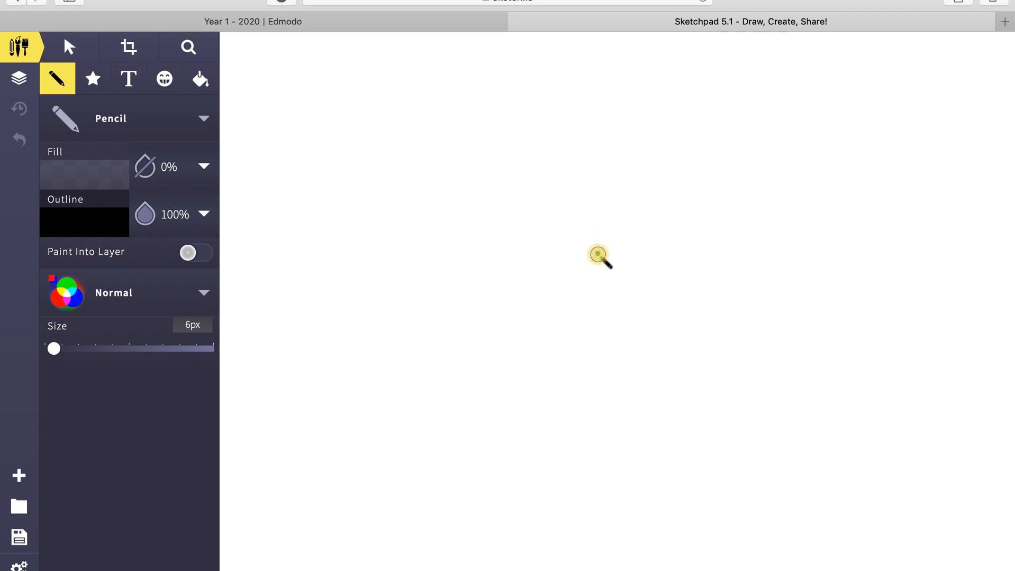
pyautogui.moveTo(598, 255)
pyautogui.mouseDown()
pyautogui.moveTo(635, 245)
pyautogui.moveTo(679, 272)
pyautogui.moveTo(723, 370)
pyautogui.moveTo(703, 444)
pyautogui.moveTo(665, 480)
pyautogui.moveTo(597, 502)
pyautogui.moveTo(565, 499)
pyautogui.moveTo(484, 440)
pyautogui.moveTo(450, 376)
pyautogui.moveTo(457, 327)
pyautogui.moveTo(492, 272)
pyautogui.moveTo(554, 239)
pyautogui.moveTo(591, 258)
pyautogui.mouseUp()
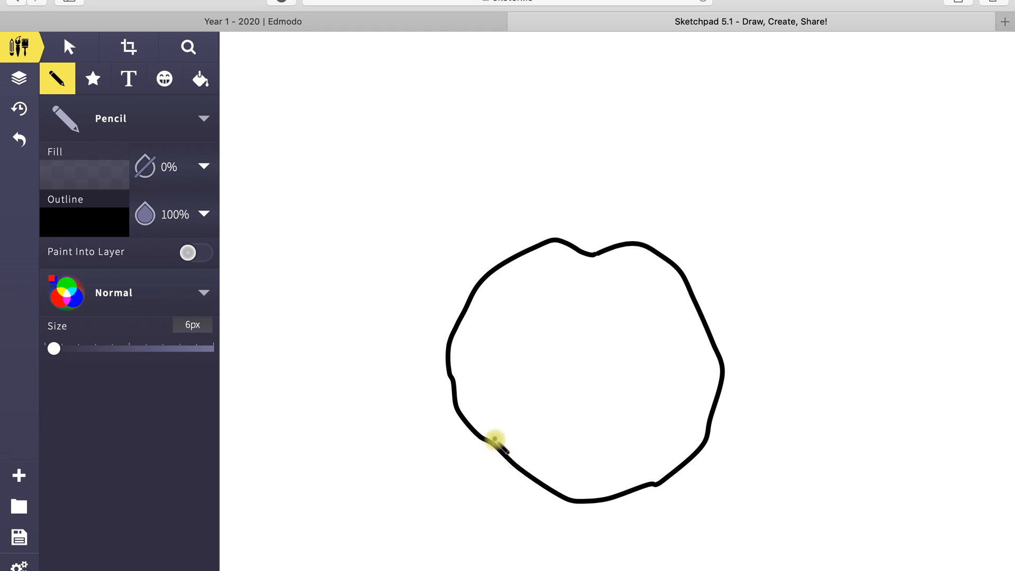
pyautogui.click(19, 139)
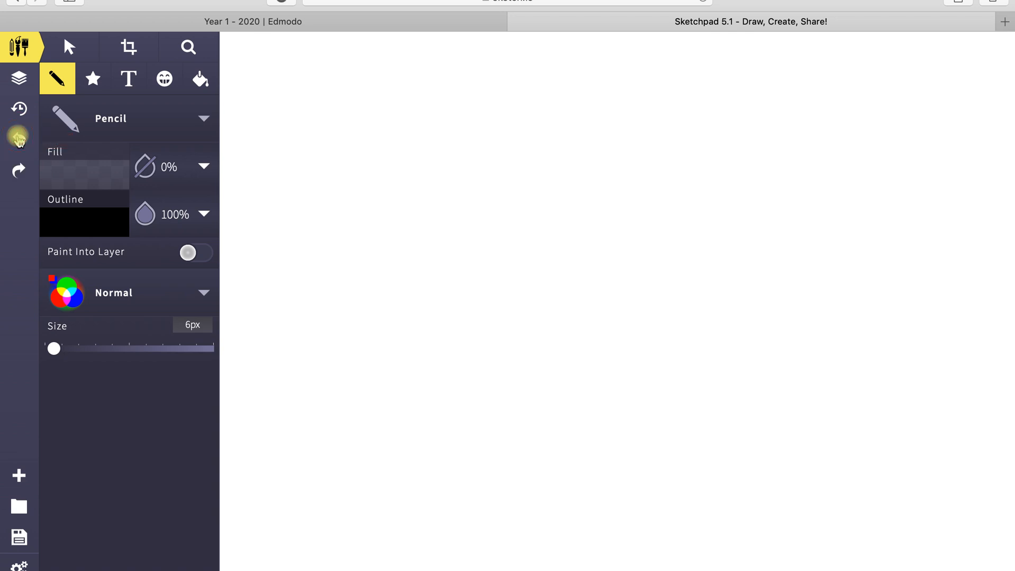
pyautogui.click(625, 257)
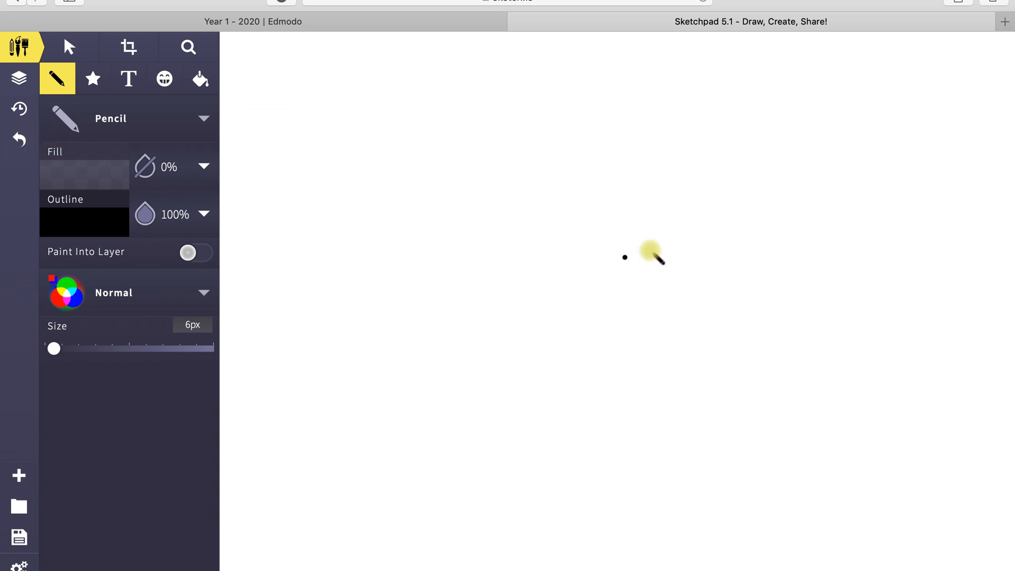
pyautogui.moveTo(650, 251)
pyautogui.mouseDown()
pyautogui.moveTo(700, 276)
pyautogui.moveTo(733, 350)
pyautogui.moveTo(718, 427)
pyautogui.moveTo(674, 482)
pyautogui.moveTo(602, 500)
pyautogui.moveTo(499, 458)
pyautogui.moveTo(473, 403)
pyautogui.mouseUp()
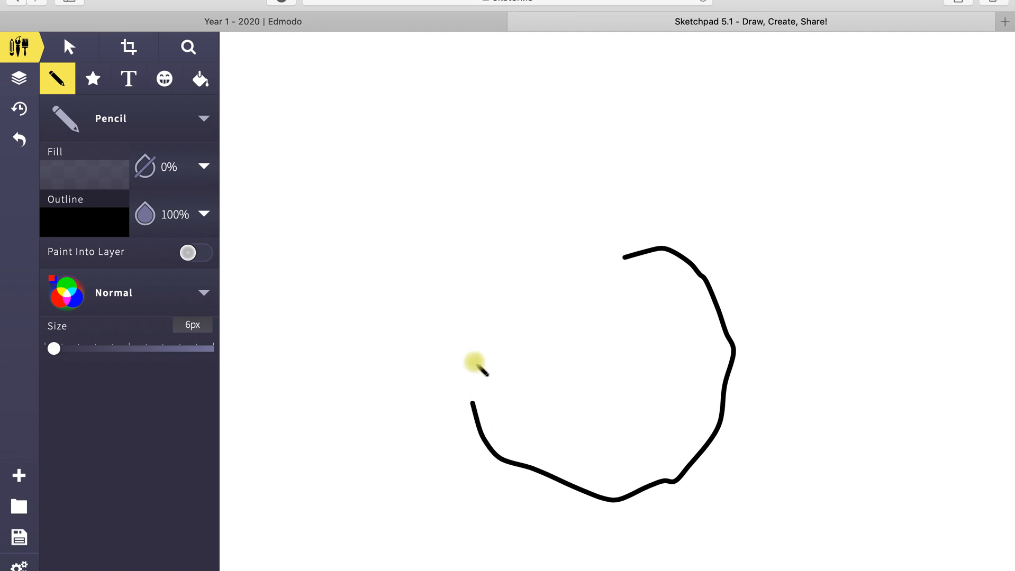
pyautogui.moveTo(474, 362)
pyautogui.mouseDown()
pyautogui.moveTo(479, 311)
pyautogui.moveTo(510, 272)
pyautogui.moveTo(566, 251)
pyautogui.moveTo(618, 260)
pyautogui.mouseUp()
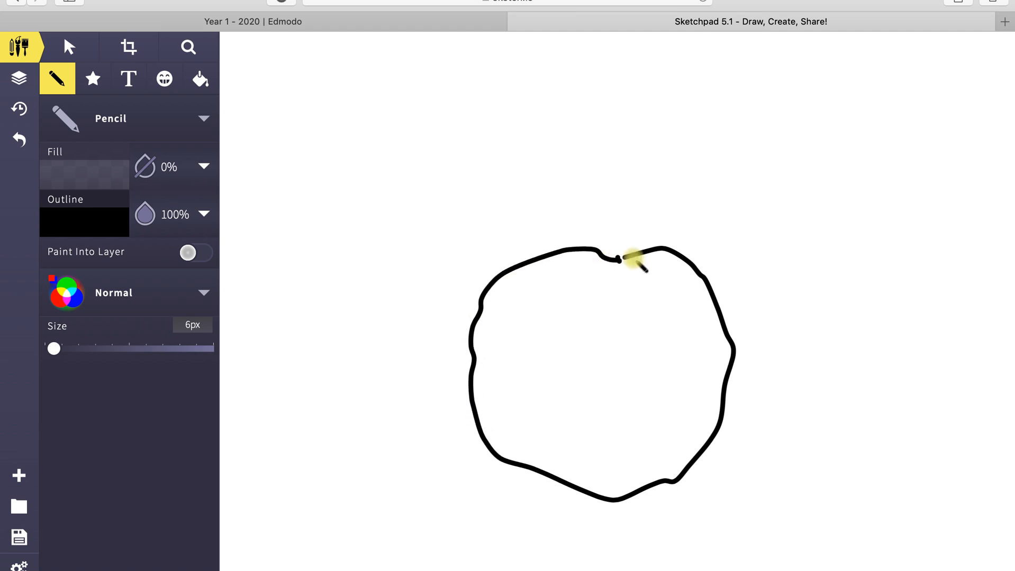
pyautogui.click(18, 139)
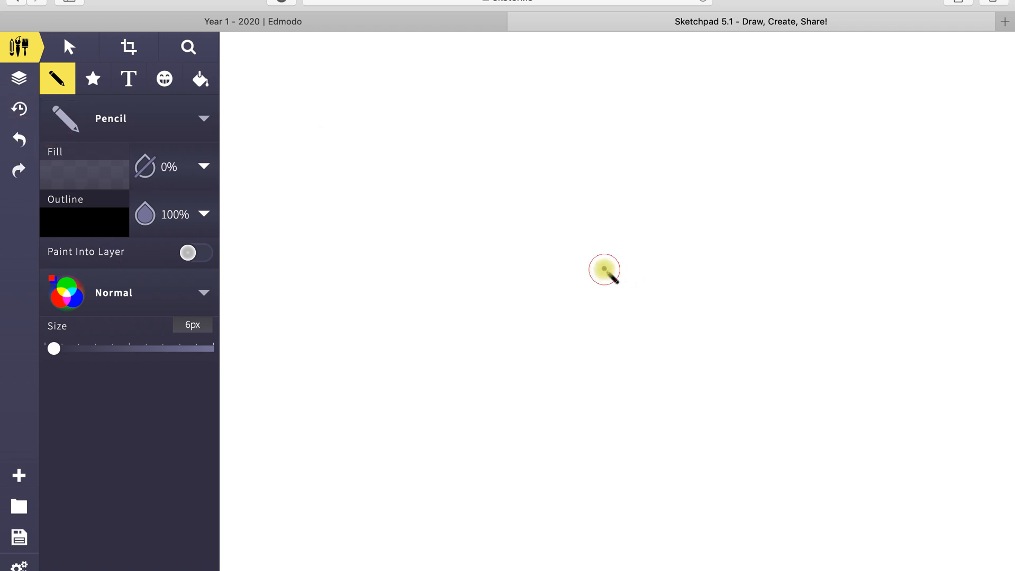
# Draw a closed apple outline with a dip at the top, and a curved stem rising from the dip.
pyautogui.moveTo(604, 269)
pyautogui.mouseDown()
pyautogui.moveTo(701, 278)
pyautogui.moveTo(714, 347)
pyautogui.moveTo(701, 396)
pyautogui.moveTo(672, 448)
pyautogui.moveTo(627, 483)
pyautogui.moveTo(566, 506)
pyautogui.moveTo(500, 493)
pyautogui.moveTo(435, 427)
pyautogui.moveTo(407, 330)
pyautogui.moveTo(447, 256)
pyautogui.moveTo(532, 237)
pyautogui.moveTo(597, 268)
pyautogui.mouseUp()
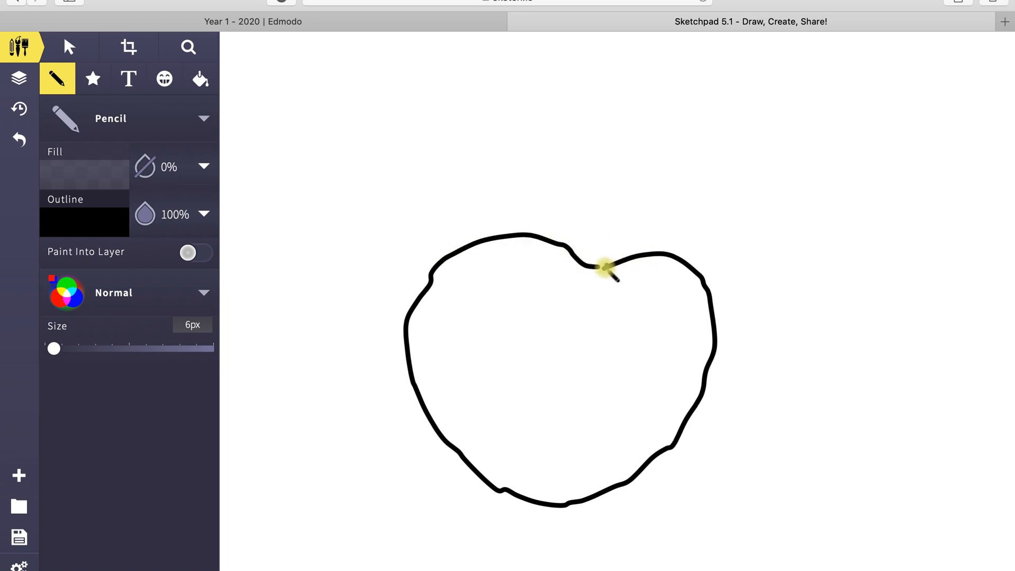
pyautogui.click(605, 268)
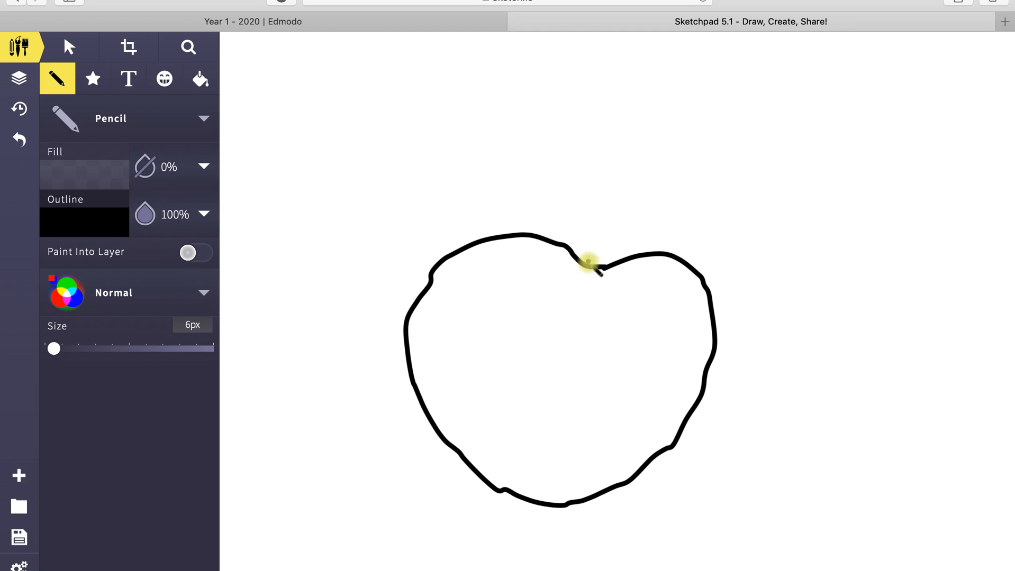
pyautogui.moveTo(589, 264)
pyautogui.mouseDown()
pyautogui.moveTo(612, 192)
pyautogui.moveTo(648, 161)
pyautogui.mouseUp()
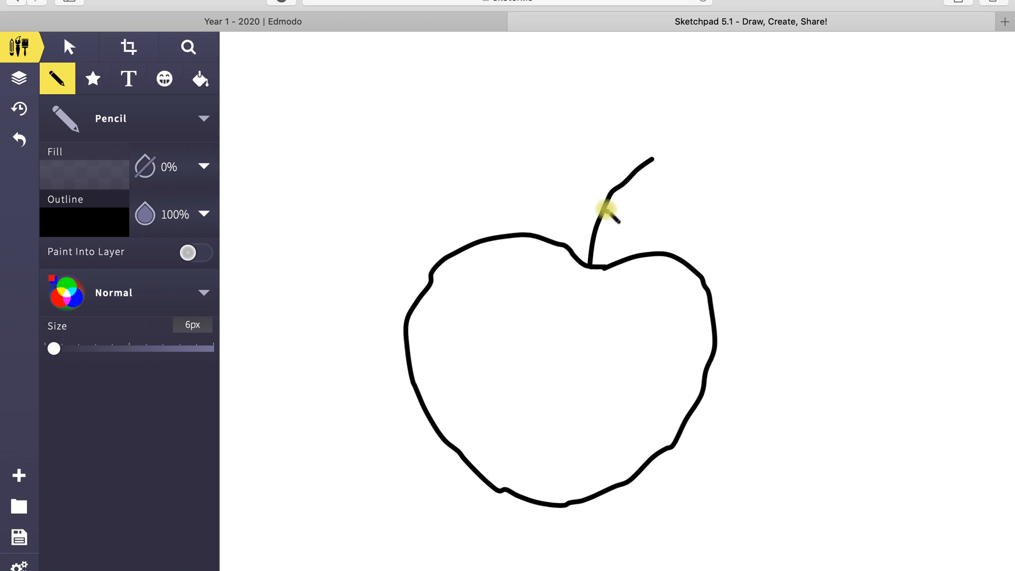
pyautogui.moveTo(604, 205)
pyautogui.mouseDown()
pyautogui.moveTo(600, 181)
pyautogui.moveTo(553, 154)
pyautogui.moveTo(566, 190)
pyautogui.moveTo(600, 202)
pyautogui.moveTo(599, 189)
pyautogui.mouseUp()
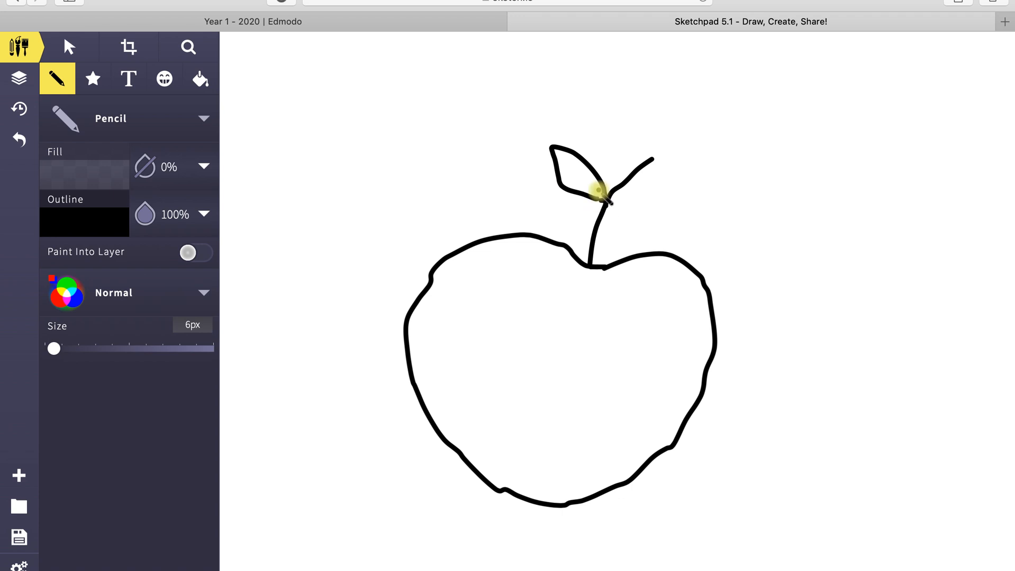
pyautogui.press('super+z')
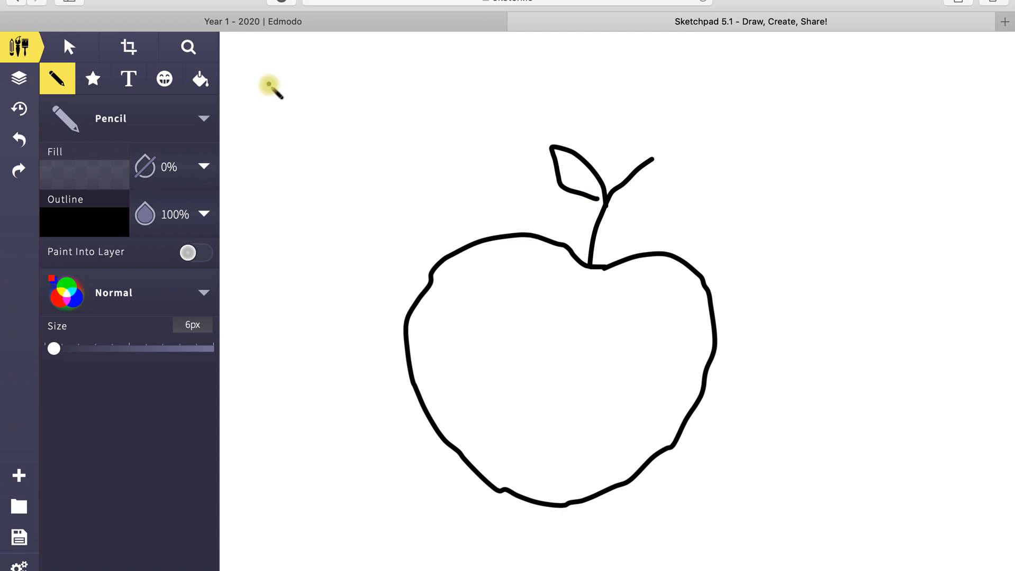
pyautogui.click(20, 138)
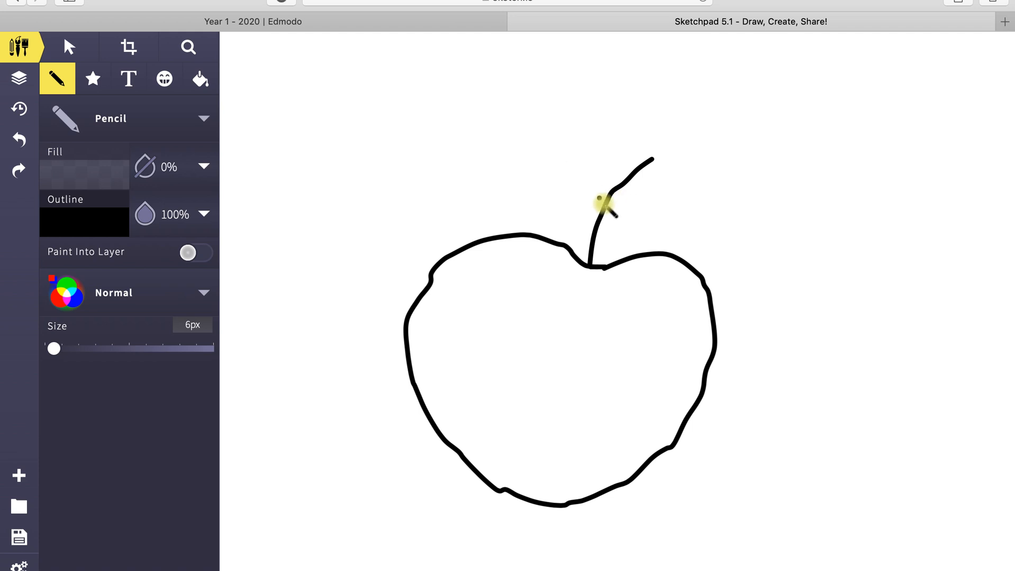
# Draw a pointed leaf on the left side of the stem and two small oval highlights inside the apple's left half.
pyautogui.moveTo(604, 207)
pyautogui.mouseDown()
pyautogui.moveTo(559, 151)
pyautogui.moveTo(535, 149)
pyautogui.moveTo(531, 175)
pyautogui.moveTo(546, 195)
pyautogui.moveTo(602, 204)
pyautogui.mouseUp()
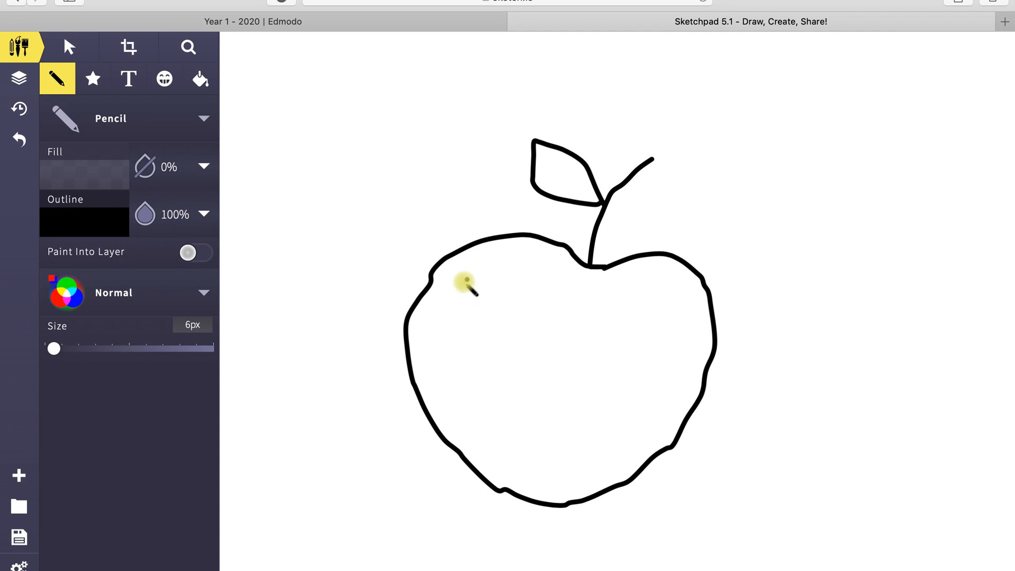
pyautogui.moveTo(462, 283)
pyautogui.mouseDown()
pyautogui.moveTo(456, 321)
pyautogui.moveTo(463, 285)
pyautogui.mouseUp()
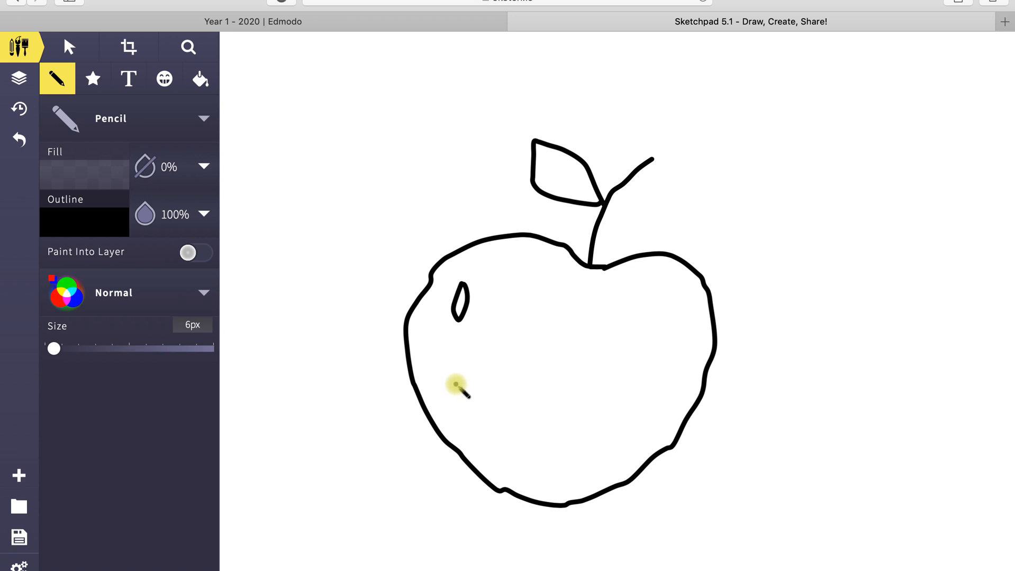
pyautogui.moveTo(455, 383)
pyautogui.mouseDown()
pyautogui.moveTo(456, 395)
pyautogui.moveTo(467, 392)
pyautogui.mouseUp()
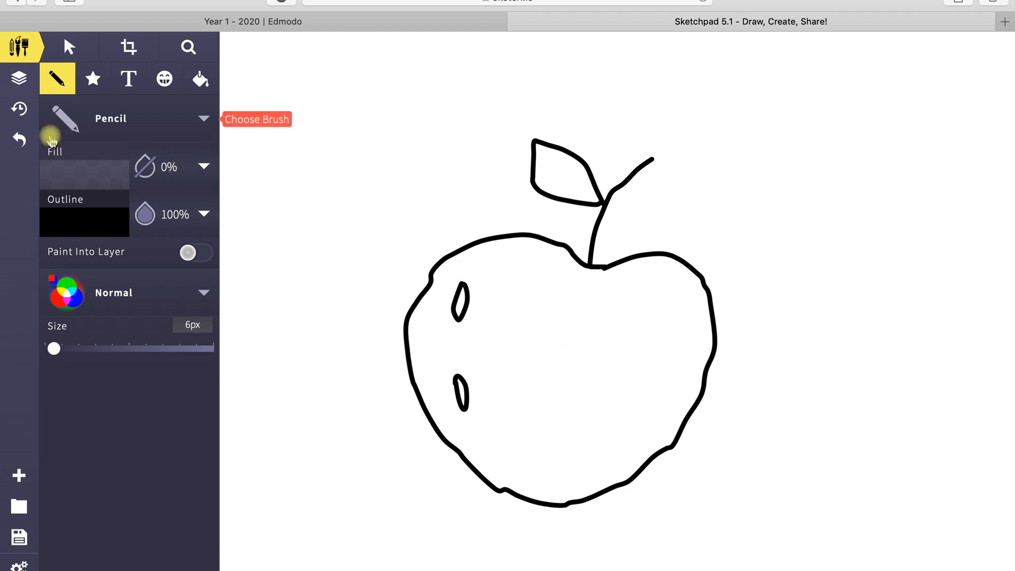
# With a 30px Crayon brush in dark red 970f0f, trace a band of colour along the inner edge of the apple outline.
pyautogui.click(203, 120)
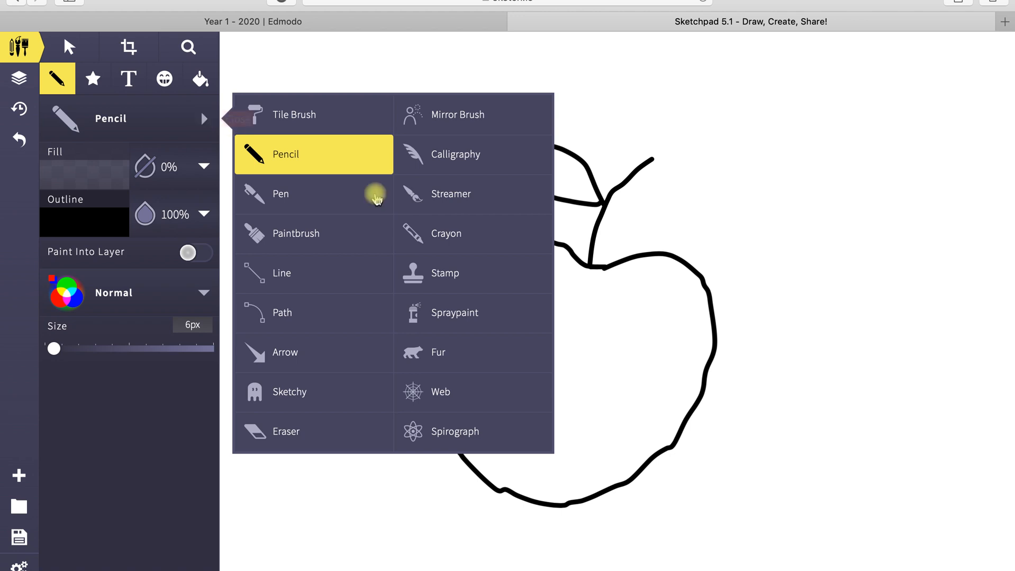
pyautogui.click(449, 239)
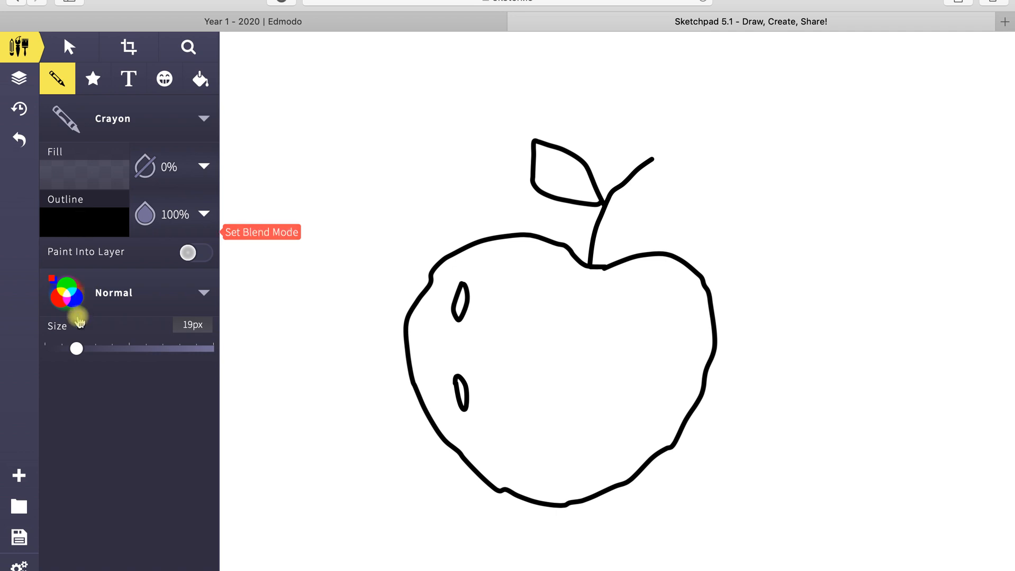
pyautogui.moveTo(76, 349); pyautogui.dragTo(96, 349)
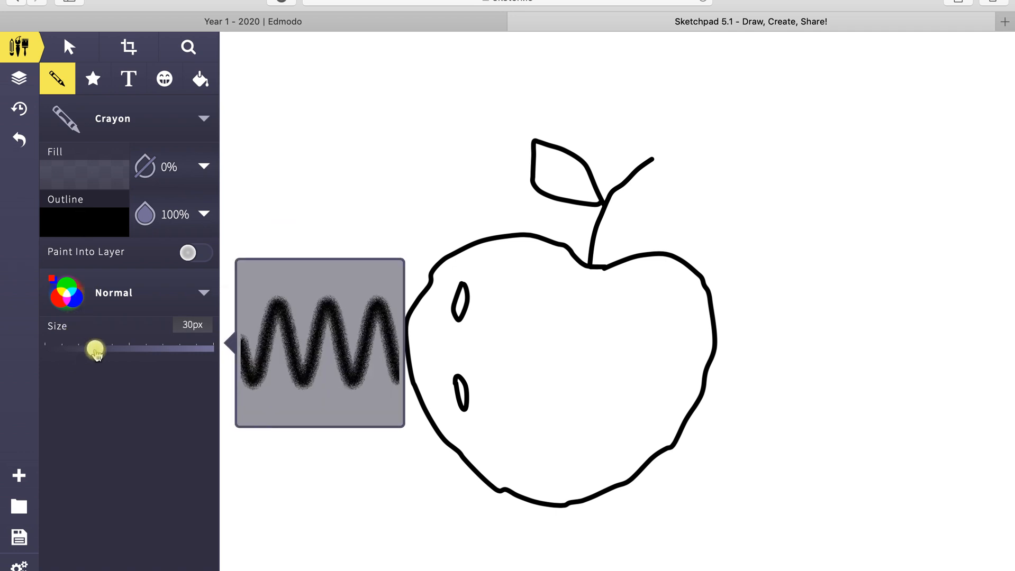
pyautogui.click(71, 223)
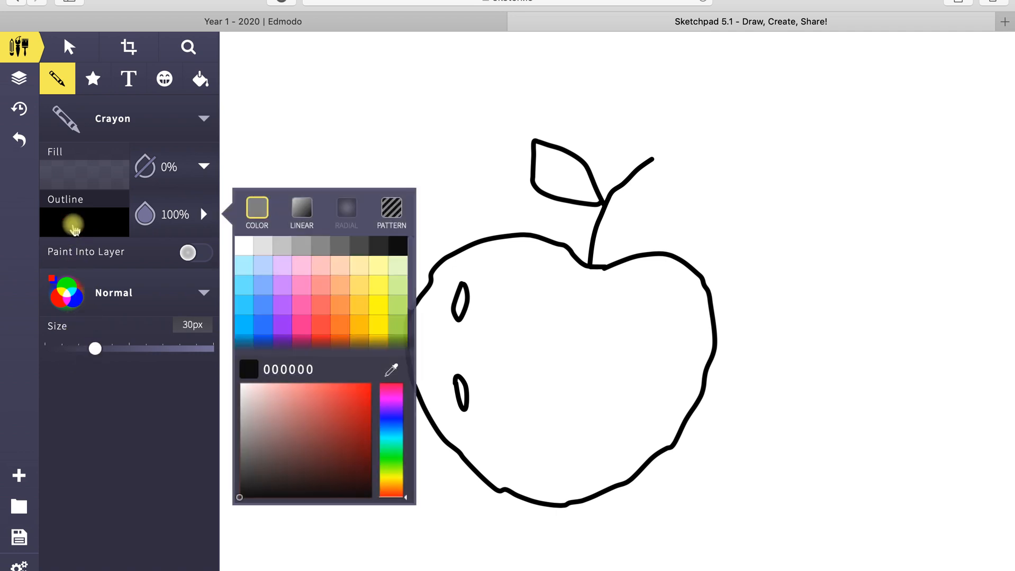
pyautogui.moveTo(351, 418); pyautogui.dragTo(358, 430)
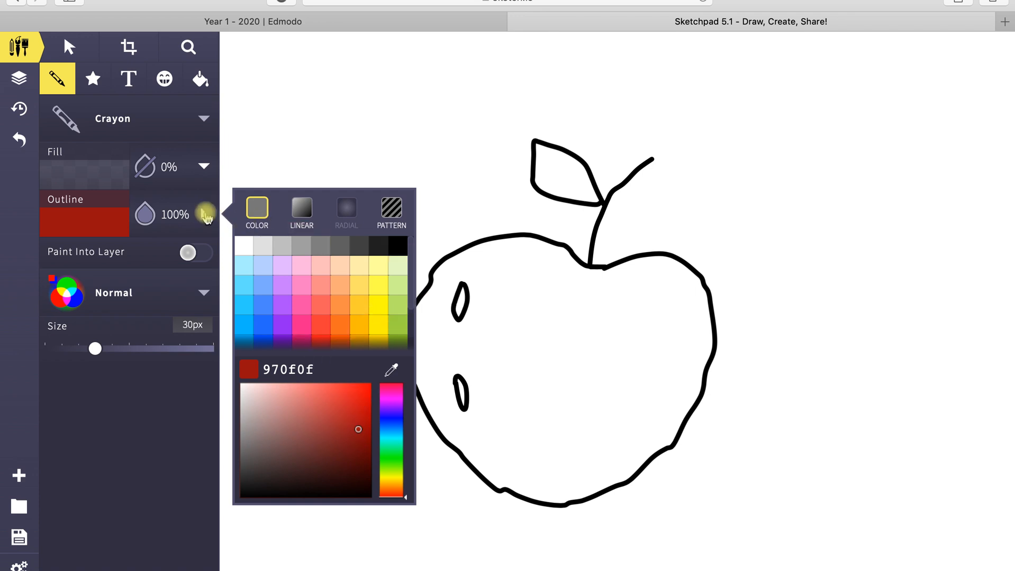
pyautogui.click(205, 215)
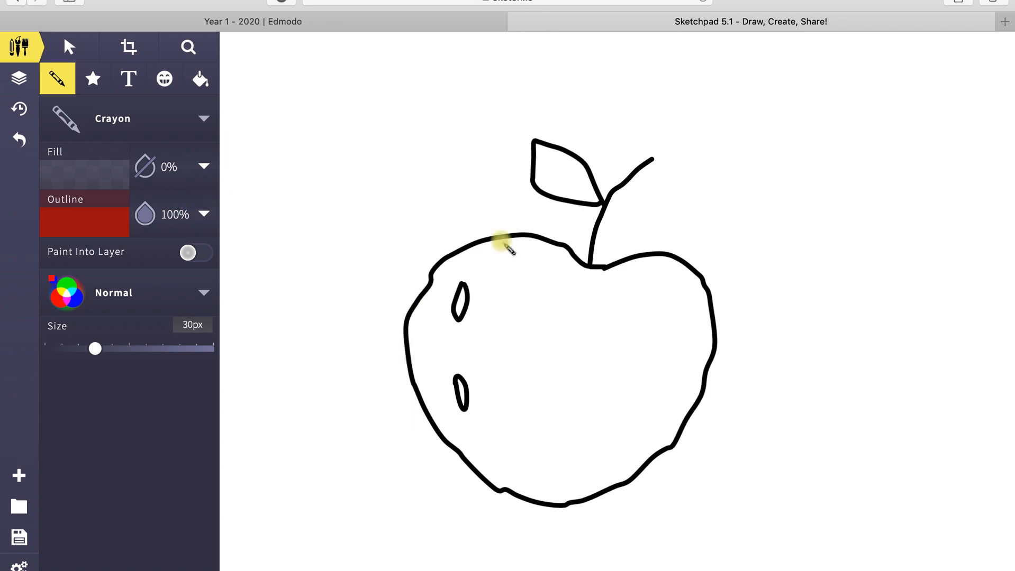
pyautogui.moveTo(500, 245)
pyautogui.mouseDown()
pyautogui.moveTo(547, 245)
pyautogui.moveTo(600, 276)
pyautogui.moveTo(668, 267)
pyautogui.moveTo(696, 288)
pyautogui.moveTo(701, 349)
pyautogui.moveTo(671, 428)
pyautogui.moveTo(633, 474)
pyautogui.moveTo(597, 491)
pyautogui.moveTo(519, 497)
pyautogui.moveTo(563, 496)
pyautogui.moveTo(483, 477)
pyautogui.moveTo(419, 402)
pyautogui.moveTo(408, 345)
pyautogui.moveTo(427, 296)
pyautogui.moveTo(451, 264)
pyautogui.moveTo(505, 240)
pyautogui.moveTo(482, 244)
pyautogui.moveTo(437, 287)
pyautogui.moveTo(427, 329)
pyautogui.mouseUp()
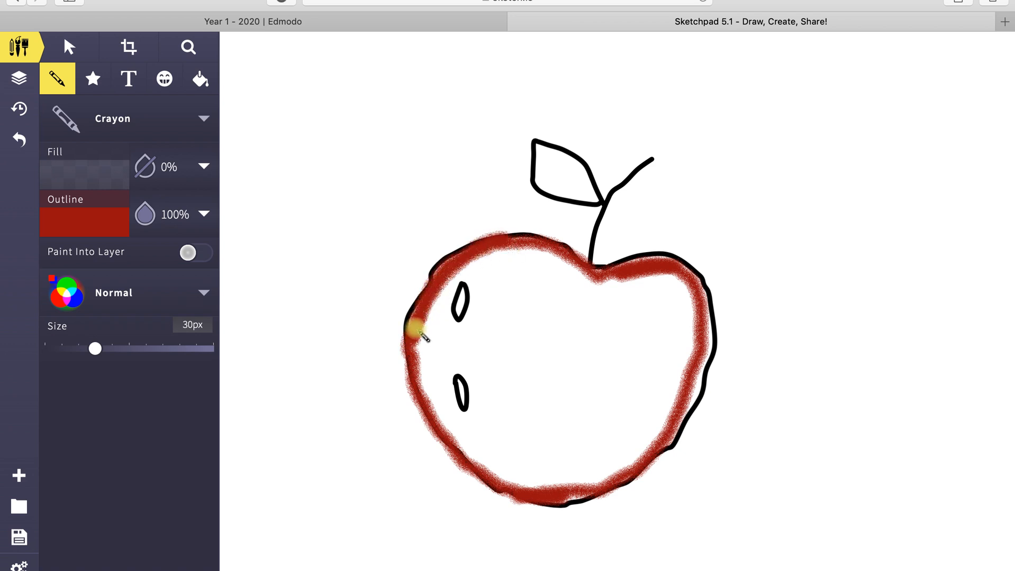
# Thicken the dark red band along the apple's right side, top left curve and left side, covering the black outline.
pyautogui.moveTo(688, 405)
pyautogui.mouseDown()
pyautogui.moveTo(706, 319)
pyautogui.moveTo(688, 289)
pyautogui.moveTo(694, 372)
pyautogui.moveTo(668, 450)
pyautogui.moveTo(627, 491)
pyautogui.moveTo(555, 506)
pyautogui.moveTo(703, 401)
pyautogui.moveTo(690, 359)
pyautogui.moveTo(687, 395)
pyautogui.moveTo(697, 373)
pyautogui.moveTo(697, 383)
pyautogui.moveTo(667, 443)
pyautogui.moveTo(710, 336)
pyautogui.moveTo(709, 301)
pyautogui.moveTo(689, 268)
pyautogui.moveTo(659, 264)
pyautogui.moveTo(612, 281)
pyautogui.moveTo(626, 265)
pyautogui.moveTo(613, 280)
pyautogui.moveTo(693, 269)
pyautogui.mouseUp()
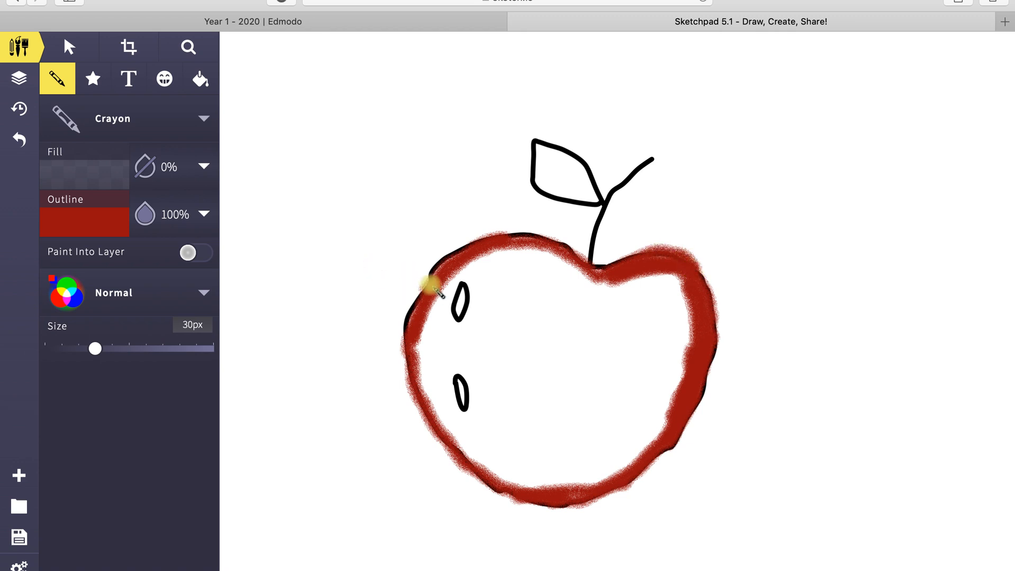
pyautogui.moveTo(443, 295)
pyautogui.mouseDown()
pyautogui.moveTo(462, 264)
pyautogui.moveTo(440, 290)
pyautogui.moveTo(489, 253)
pyautogui.moveTo(526, 245)
pyautogui.moveTo(546, 245)
pyautogui.moveTo(610, 283)
pyautogui.mouseUp()
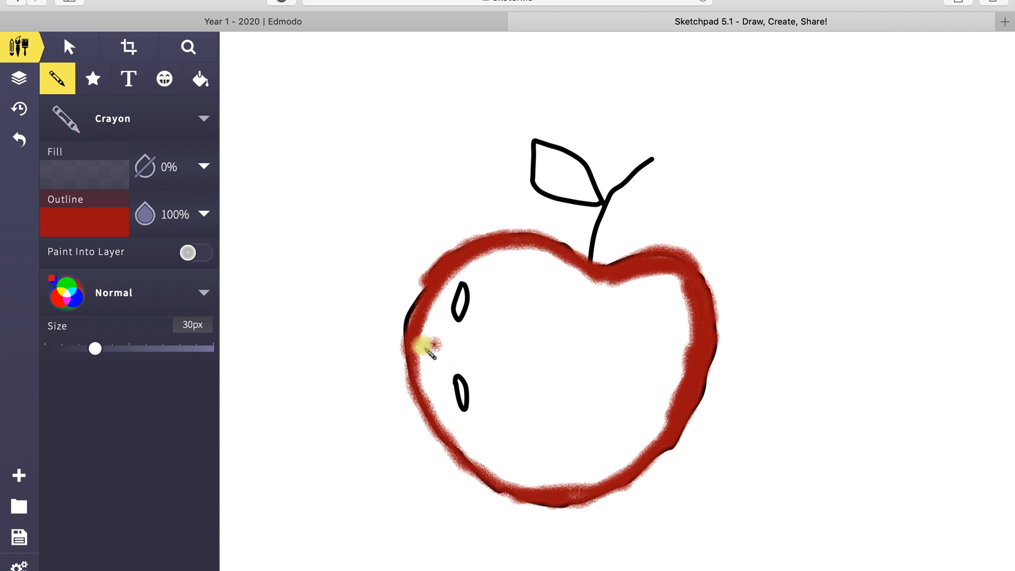
pyautogui.moveTo(410, 333)
pyautogui.mouseDown()
pyautogui.moveTo(433, 287)
pyautogui.moveTo(410, 370)
pyautogui.moveTo(469, 455)
pyautogui.mouseUp()
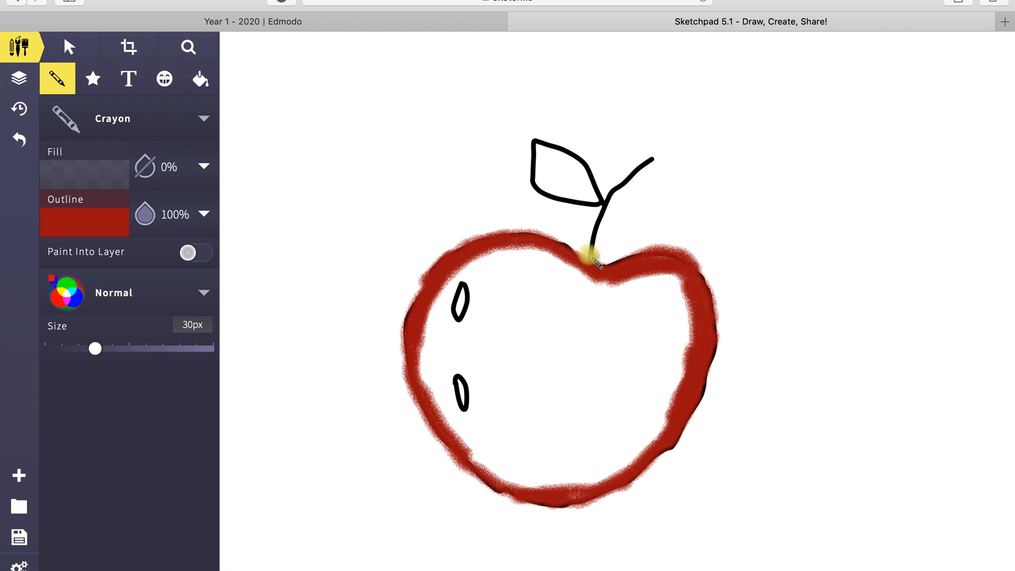
# Change the outline colour to dark brown 230e06.
pyautogui.click(93, 234)
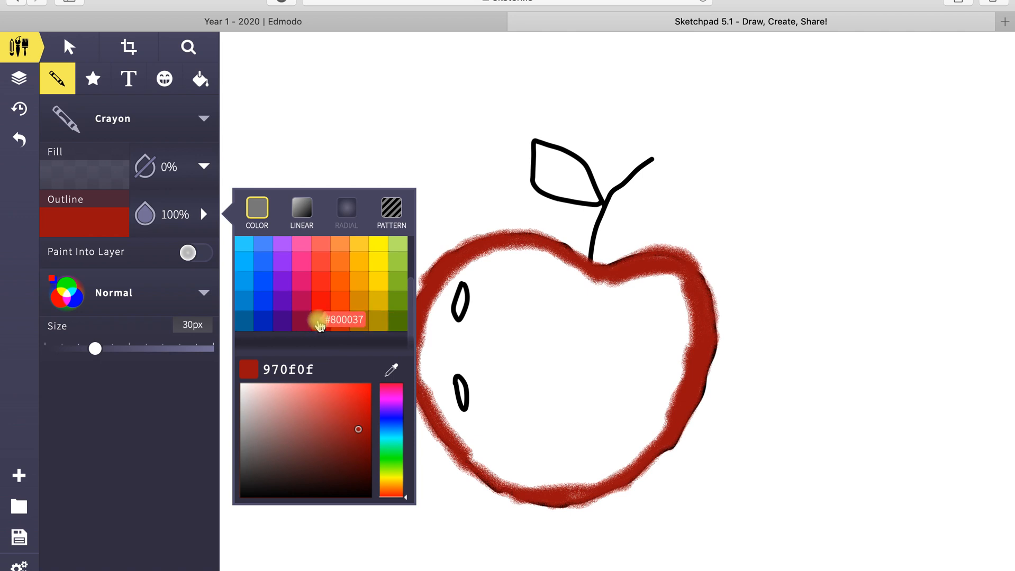
pyautogui.click(320, 320)
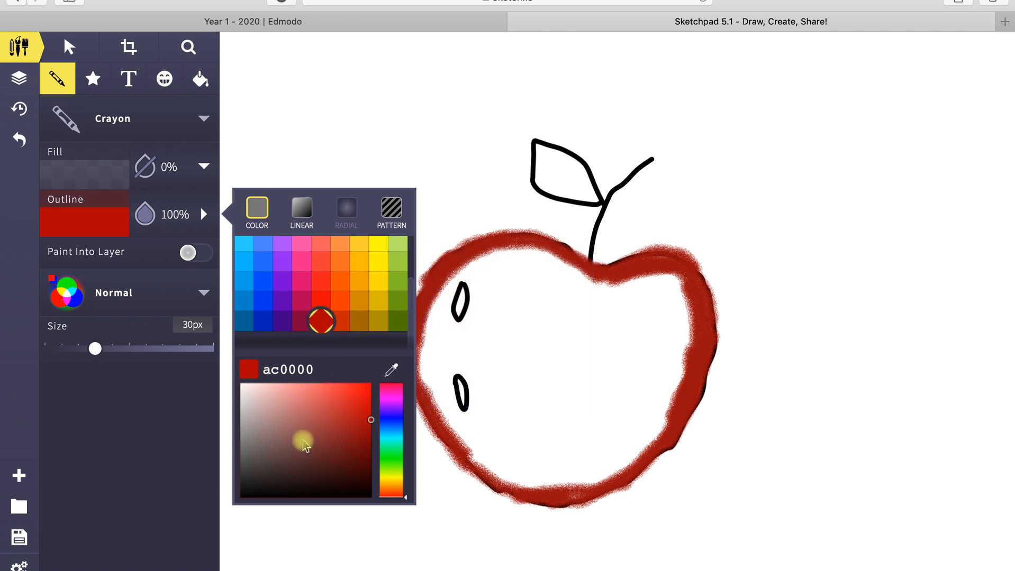
pyautogui.scroll(1, 338, 264)
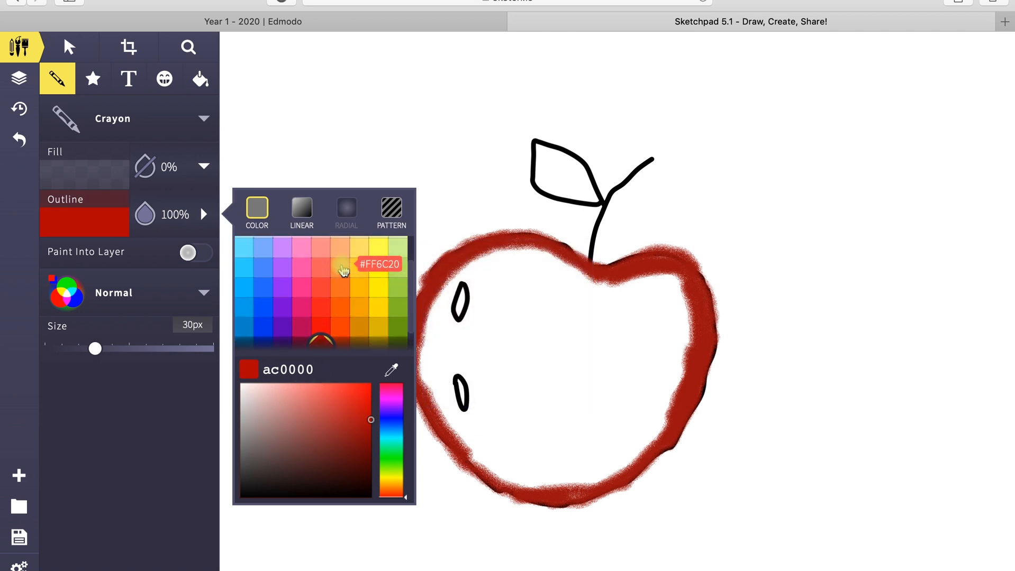
pyautogui.click(339, 291)
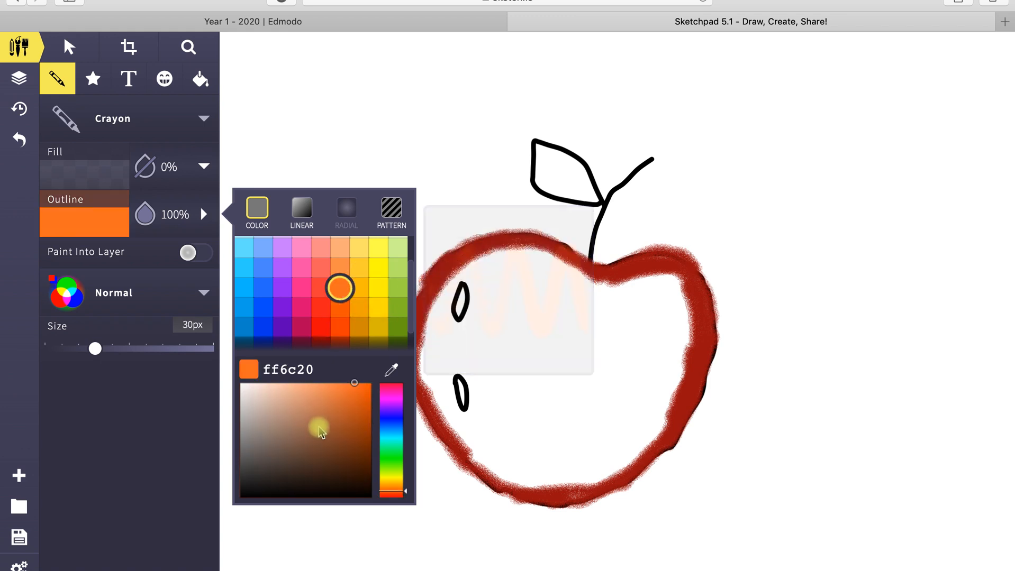
pyautogui.click(354, 386)
pyautogui.click(349, 483)
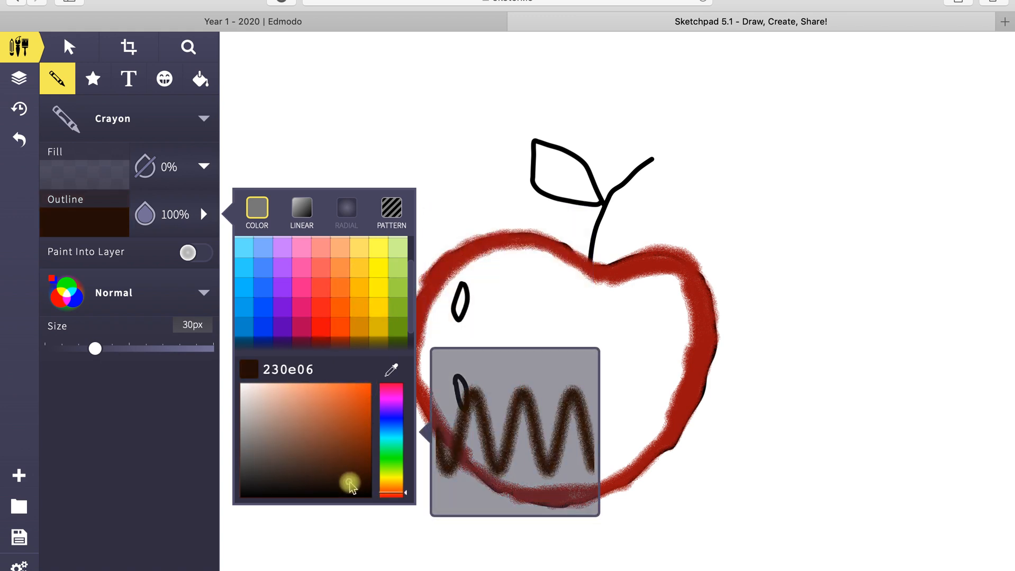
# Colour the stem dark brown from its base to its tip, reducing the Crayon size to 18px.
pyautogui.click(589, 262)
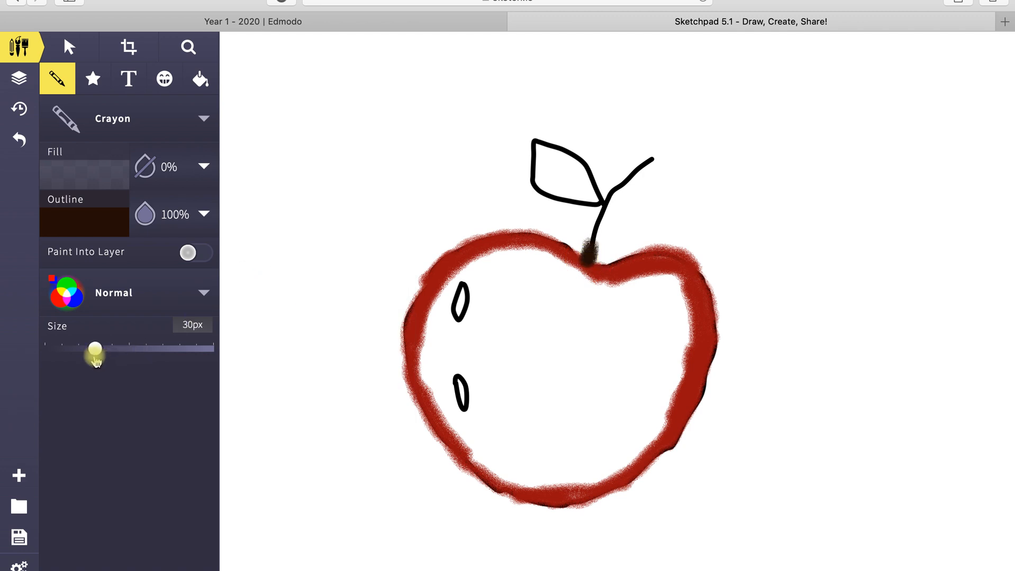
pyautogui.moveTo(95, 349); pyautogui.dragTo(77, 358)
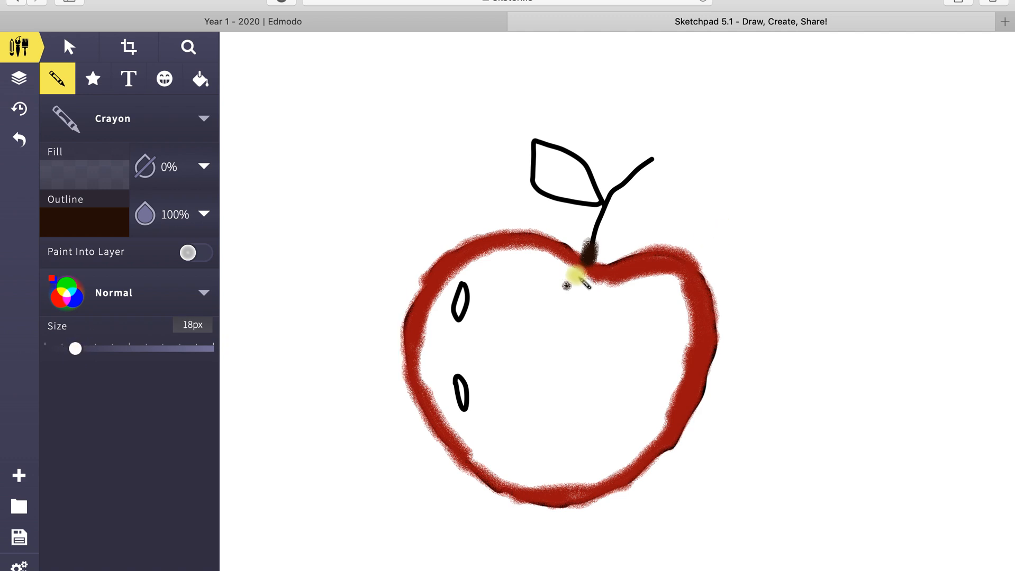
pyautogui.moveTo(590, 243)
pyautogui.mouseDown()
pyautogui.moveTo(612, 220)
pyautogui.moveTo(625, 175)
pyautogui.moveTo(651, 159)
pyautogui.moveTo(639, 170)
pyautogui.mouseUp()
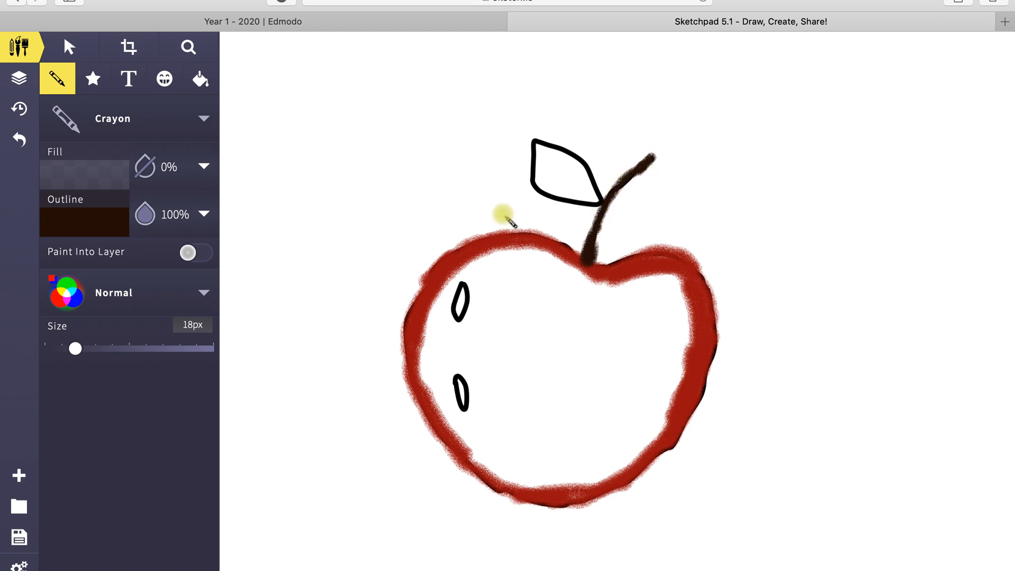
# Change the outline colour to dark green 354d0e and set the Crayon size to 6.4px.
pyautogui.click(103, 224)
pyautogui.scroll(-2, 385, 327)
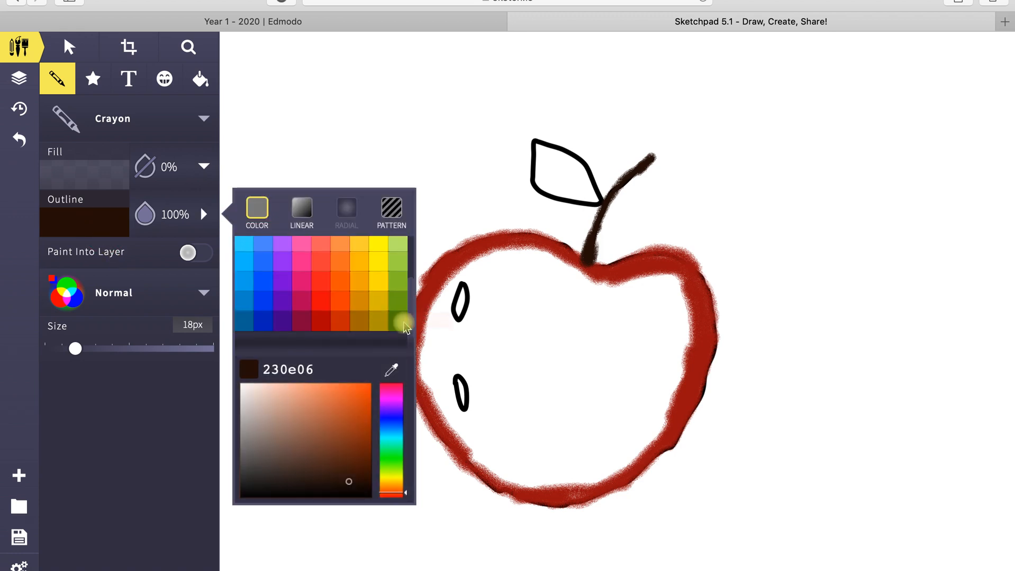
pyautogui.click(397, 320)
pyautogui.moveTo(368, 444); pyautogui.dragTo(347, 466)
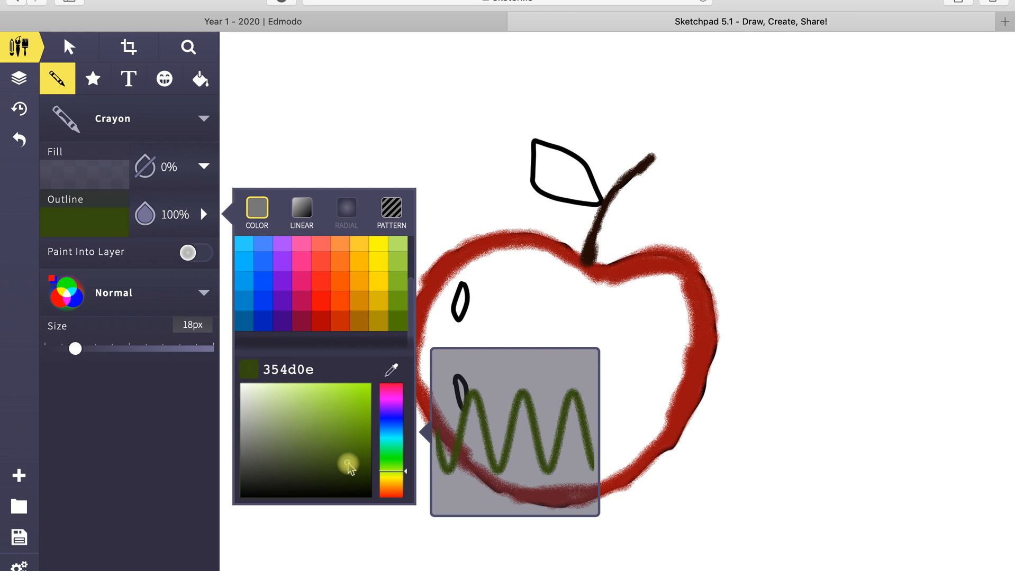
pyautogui.moveTo(78, 349); pyautogui.dragTo(56, 351)
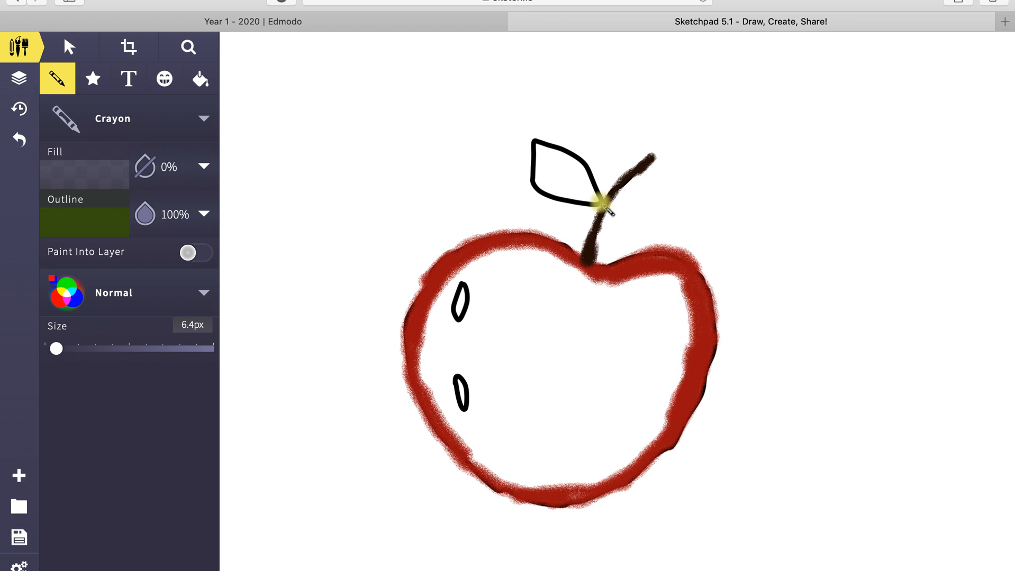
# Trace the leaf's outline in dark green, undo the surplus stroke, and draw a centre vein with side veins inside the leaf.
pyautogui.moveTo(601, 204)
pyautogui.mouseDown()
pyautogui.moveTo(530, 180)
pyautogui.moveTo(534, 141)
pyautogui.moveTo(545, 139)
pyautogui.moveTo(567, 149)
pyautogui.moveTo(603, 197)
pyautogui.moveTo(582, 165)
pyautogui.moveTo(545, 198)
pyautogui.mouseUp()
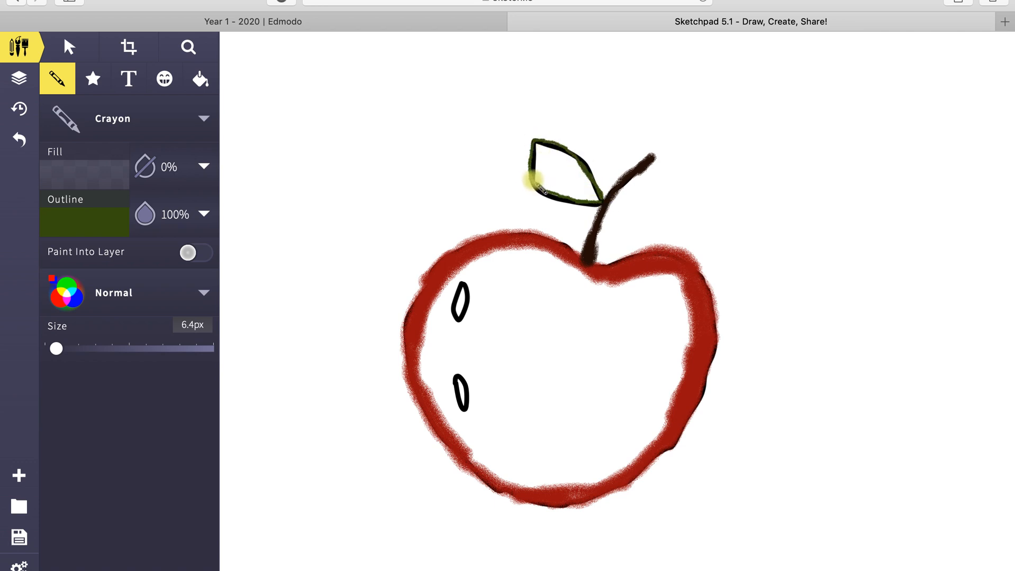
pyautogui.moveTo(530, 147)
pyautogui.mouseDown()
pyautogui.moveTo(536, 181)
pyautogui.moveTo(595, 202)
pyautogui.moveTo(548, 197)
pyautogui.mouseUp()
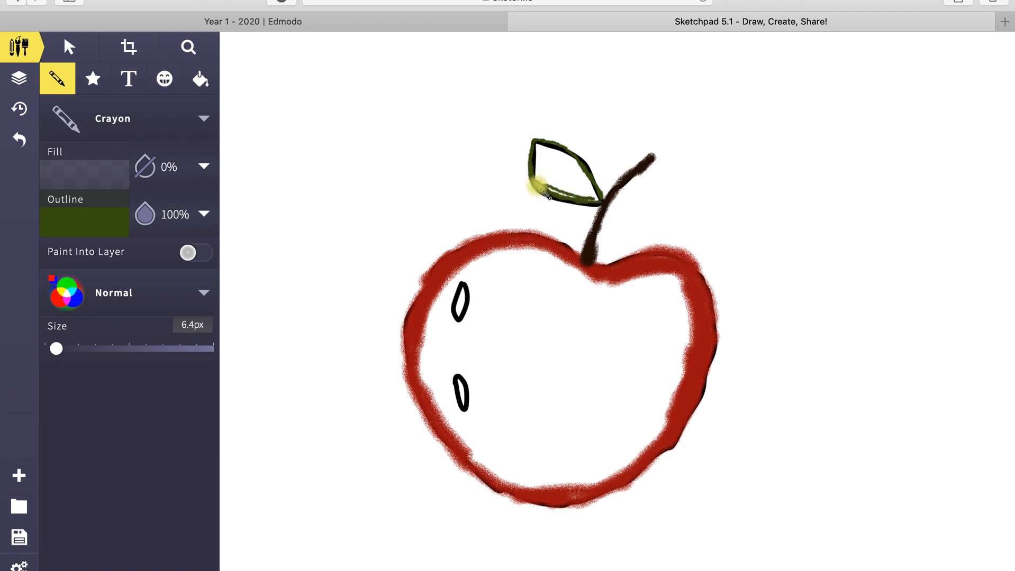
pyautogui.click(20, 140)
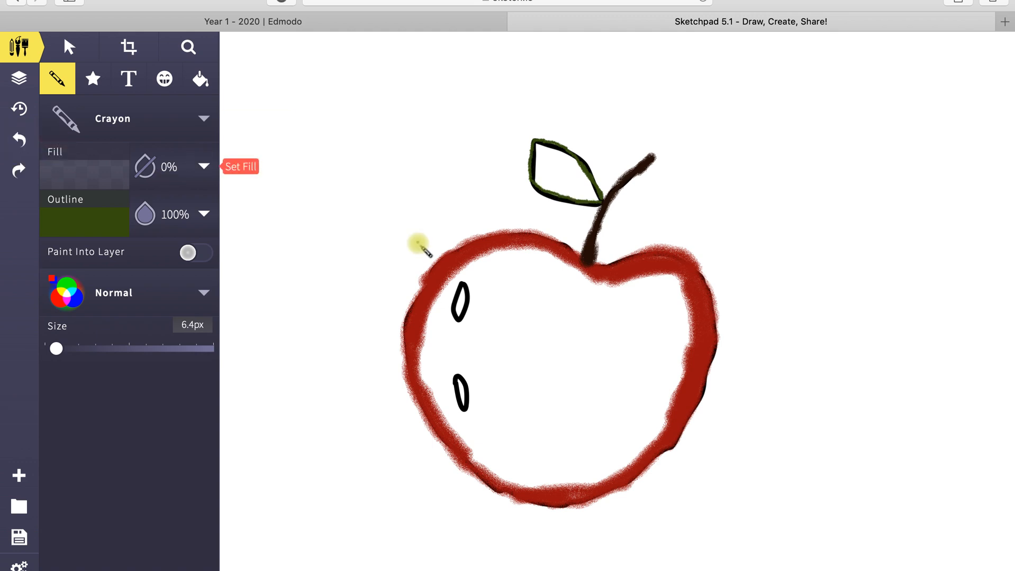
pyautogui.moveTo(534, 143)
pyautogui.mouseDown()
pyautogui.moveTo(597, 197)
pyautogui.moveTo(564, 173)
pyautogui.moveTo(539, 191)
pyautogui.moveTo(590, 185)
pyautogui.moveTo(563, 154)
pyautogui.moveTo(595, 201)
pyautogui.mouseUp()
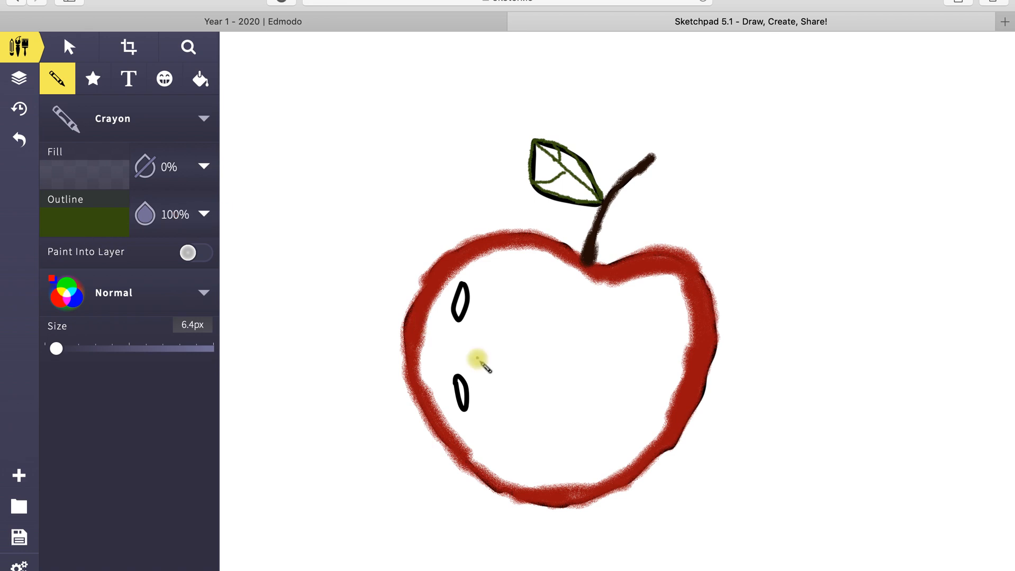
# Change the outline colour to red b50e0e and set the Crayon size to 30px.
pyautogui.click(68, 226)
pyautogui.scroll(-3, 349, 307)
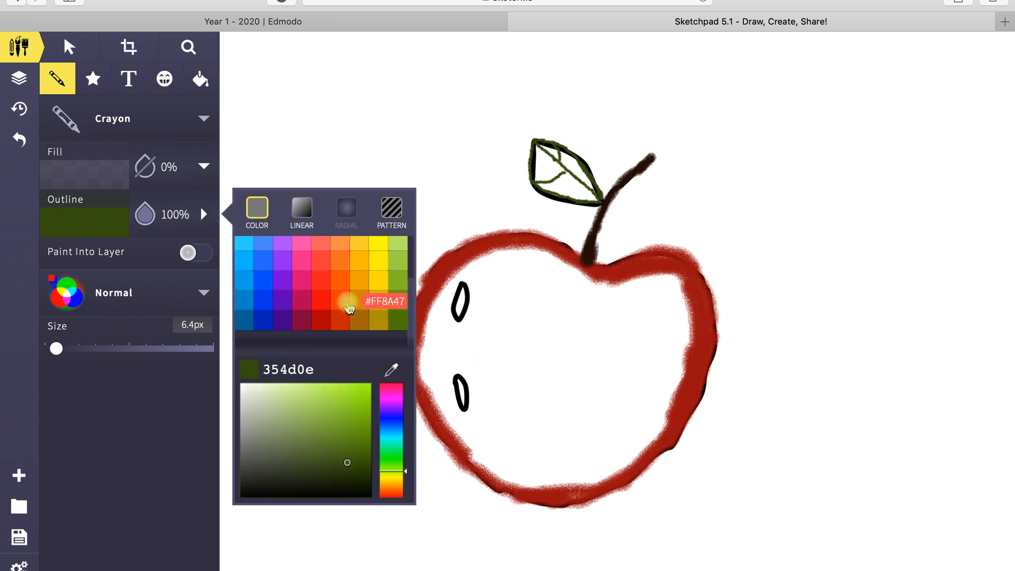
pyautogui.click(323, 323)
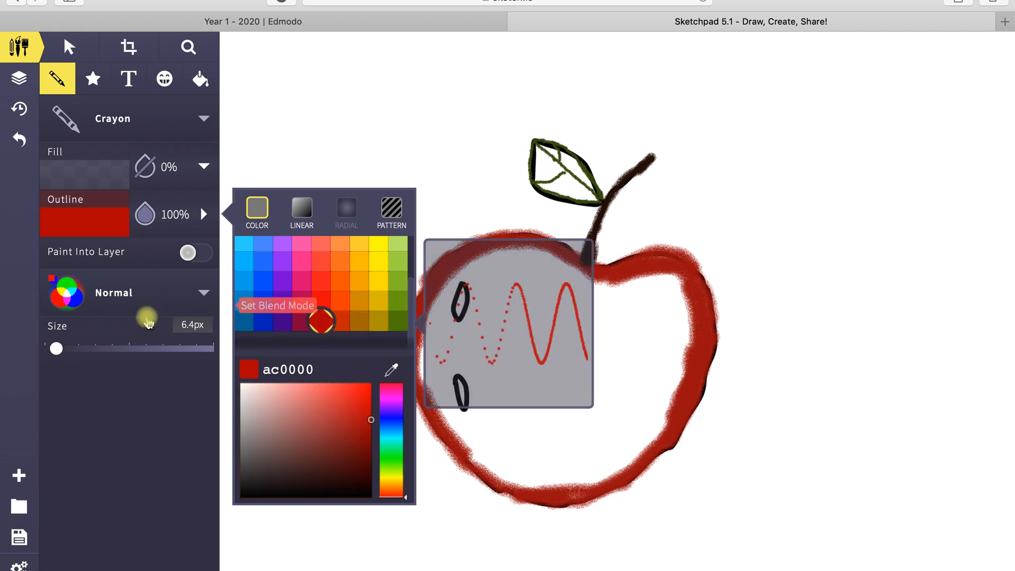
pyautogui.moveTo(63, 350); pyautogui.dragTo(86, 353)
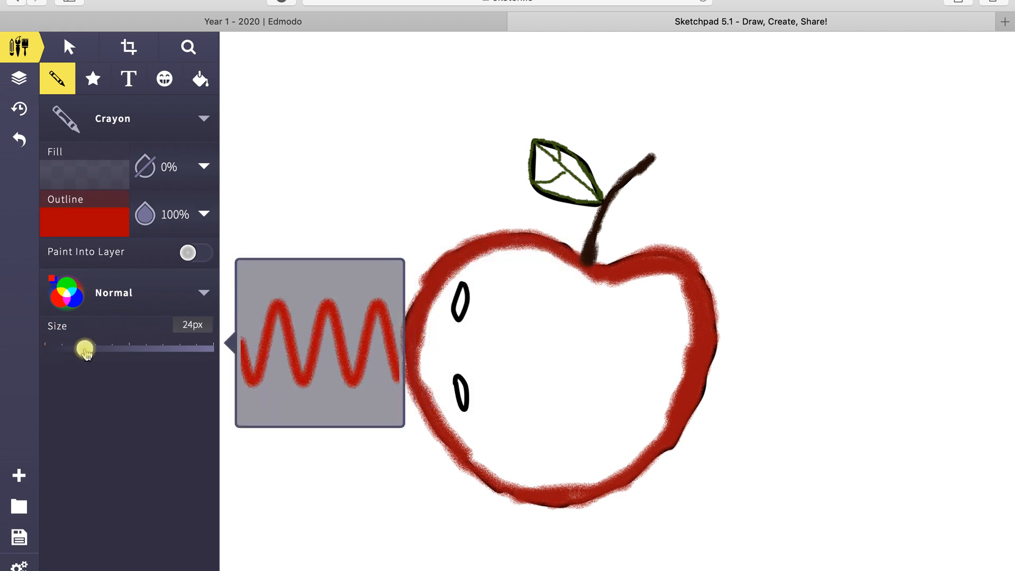
pyautogui.click(102, 201)
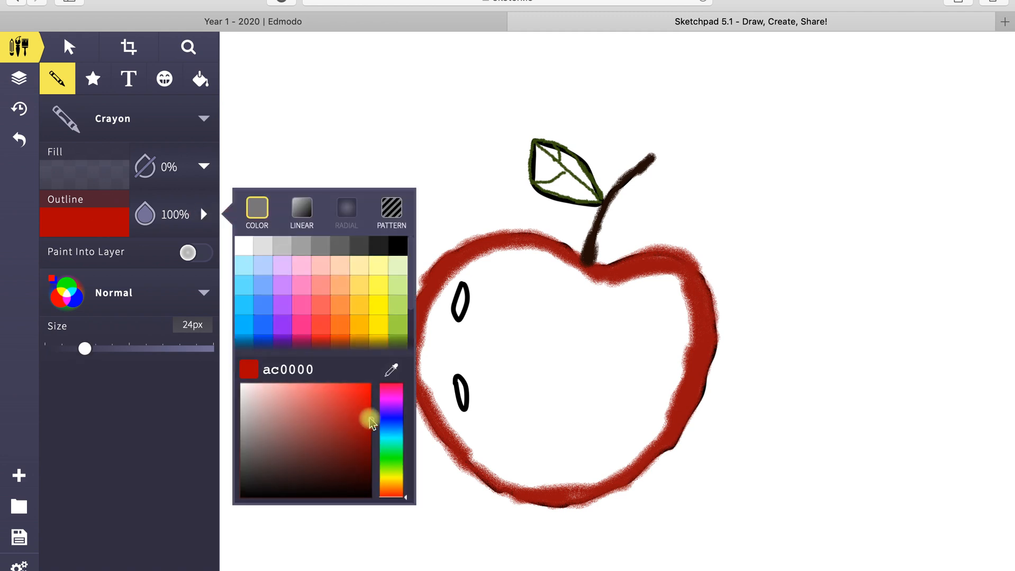
pyautogui.moveTo(370, 418); pyautogui.dragTo(356, 415)
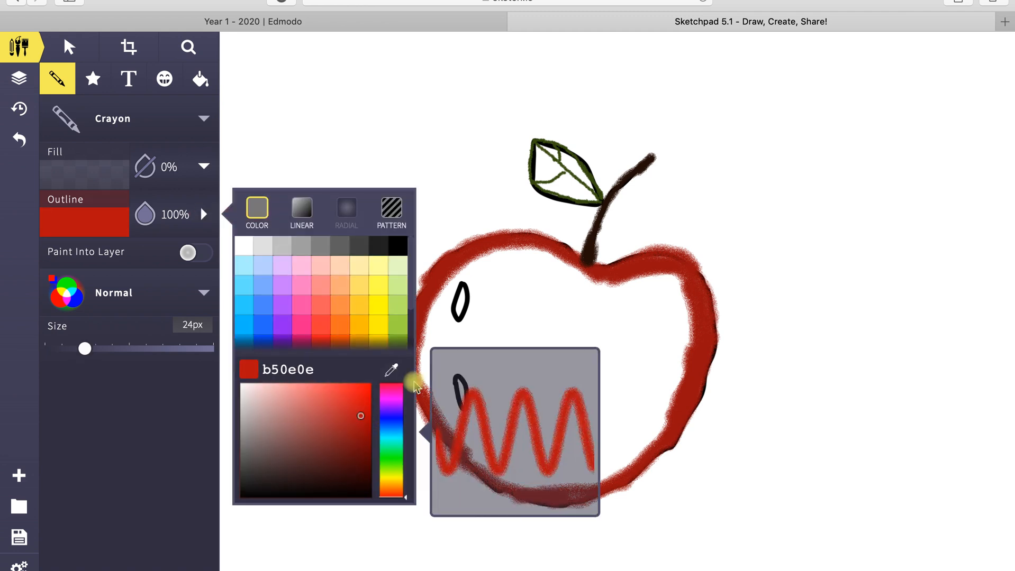
pyautogui.click(86, 349)
pyautogui.moveTo(86, 351); pyautogui.dragTo(94, 358)
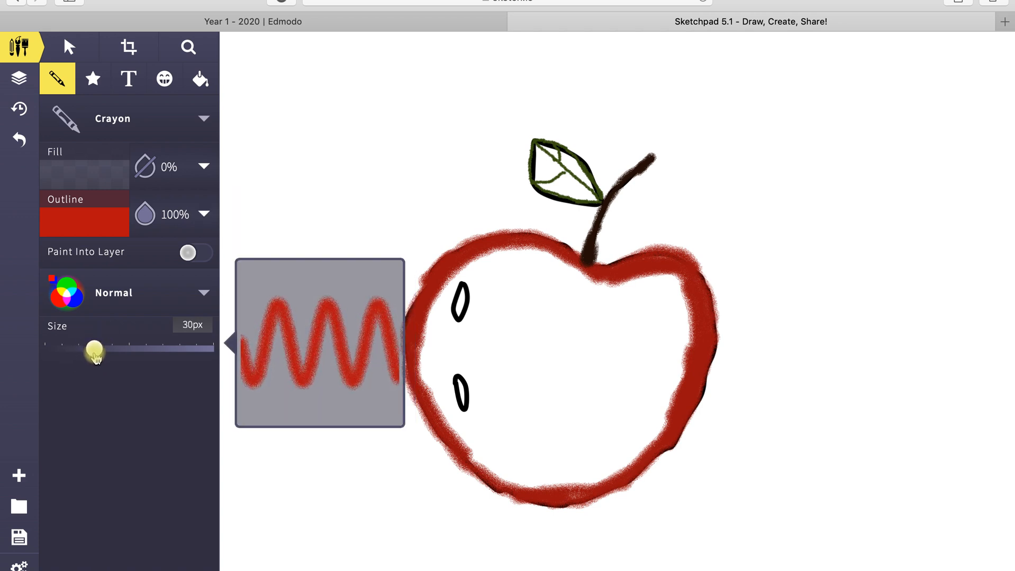
# Set the Crayon size to 50px and undo the trial red strokes painted below the apple's dip.
pyautogui.moveTo(635, 294)
pyautogui.mouseDown()
pyautogui.moveTo(597, 319)
pyautogui.moveTo(601, 329)
pyautogui.moveTo(648, 276)
pyautogui.moveTo(621, 319)
pyautogui.moveTo(651, 288)
pyautogui.mouseUp()
pyautogui.moveTo(95, 349); pyautogui.dragTo(127, 360)
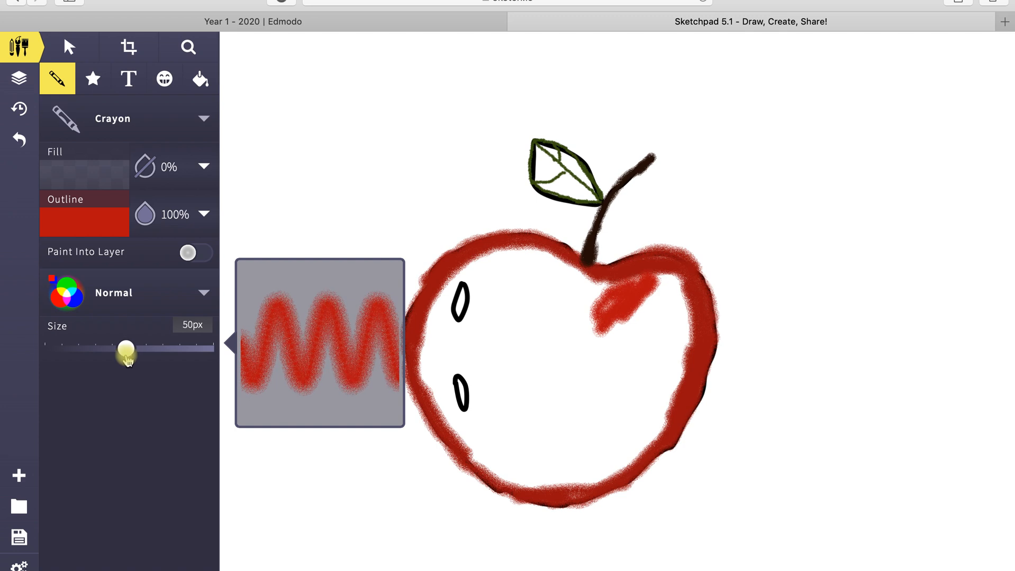
pyautogui.moveTo(571, 319)
pyautogui.mouseDown()
pyautogui.moveTo(574, 356)
pyautogui.moveTo(648, 288)
pyautogui.moveTo(614, 356)
pyautogui.moveTo(630, 335)
pyautogui.mouseUp()
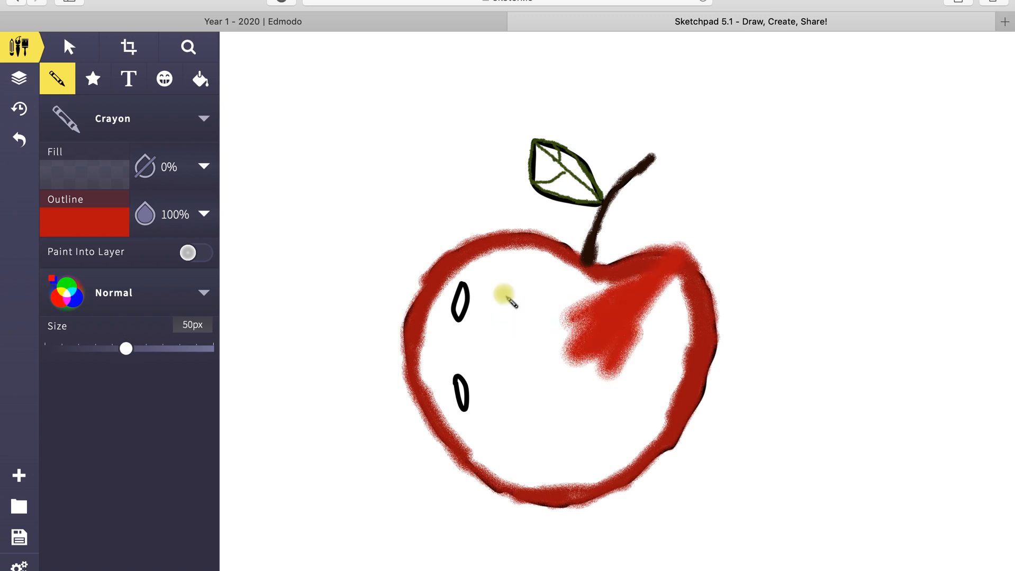
pyautogui.press('super+z')
pyautogui.click(803, 398)
pyautogui.press('super+z')
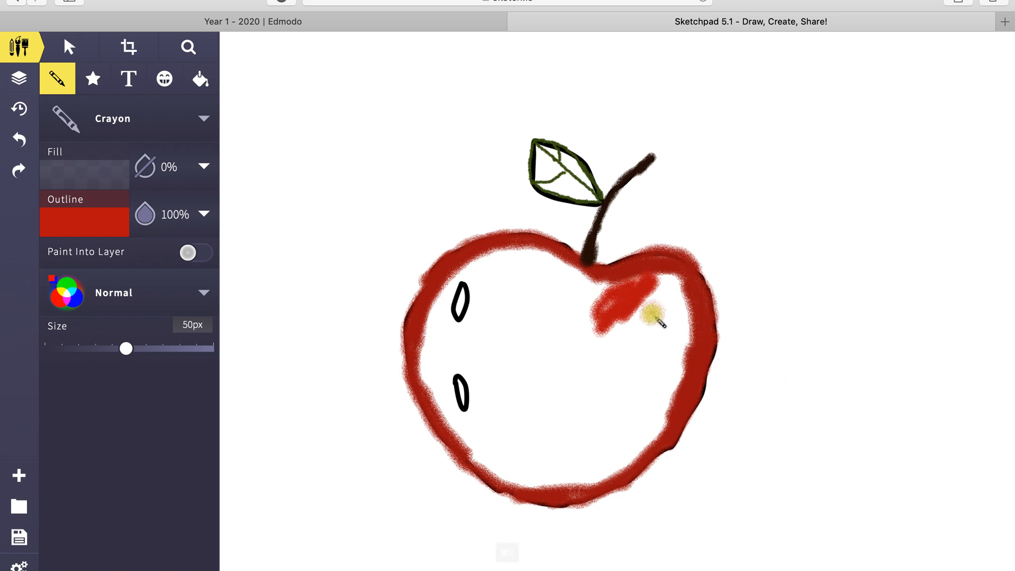
pyautogui.click(19, 139)
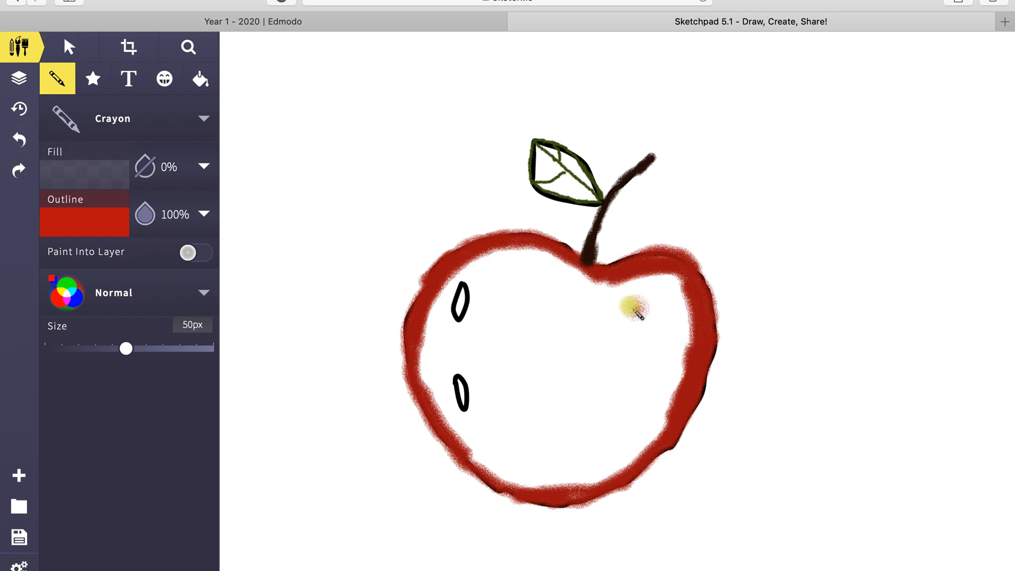
# Paint a red band from below the dip down the inside of the apple's right edge, and set the Crayon size to 62px.
pyautogui.moveTo(617, 297)
pyautogui.mouseDown()
pyautogui.moveTo(664, 291)
pyautogui.moveTo(614, 295)
pyautogui.moveTo(639, 285)
pyautogui.moveTo(670, 297)
pyautogui.moveTo(647, 279)
pyautogui.moveTo(660, 276)
pyautogui.moveTo(689, 329)
pyautogui.moveTo(681, 299)
pyautogui.moveTo(673, 406)
pyautogui.mouseUp()
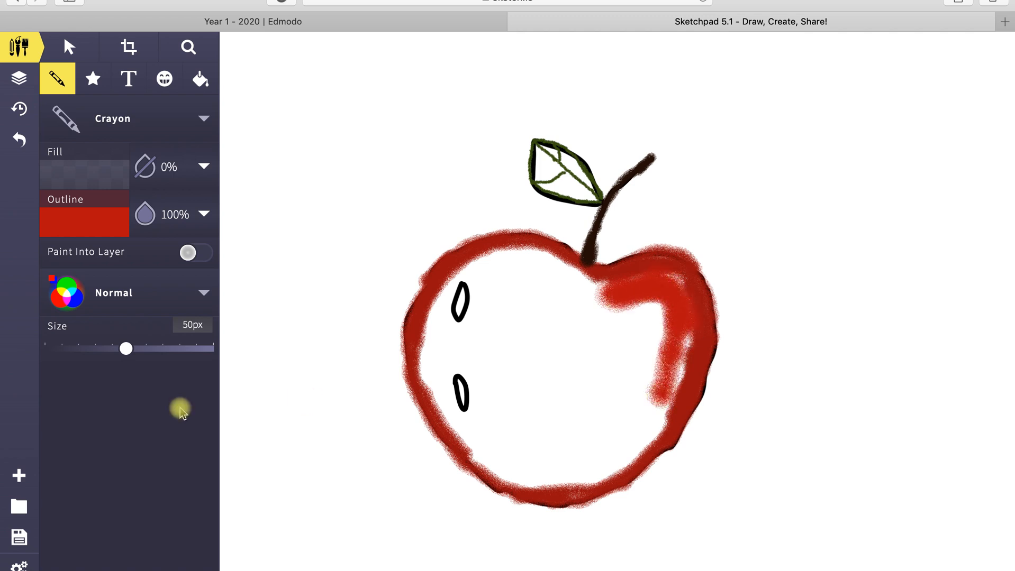
pyautogui.moveTo(127, 349); pyautogui.dragTo(146, 349)
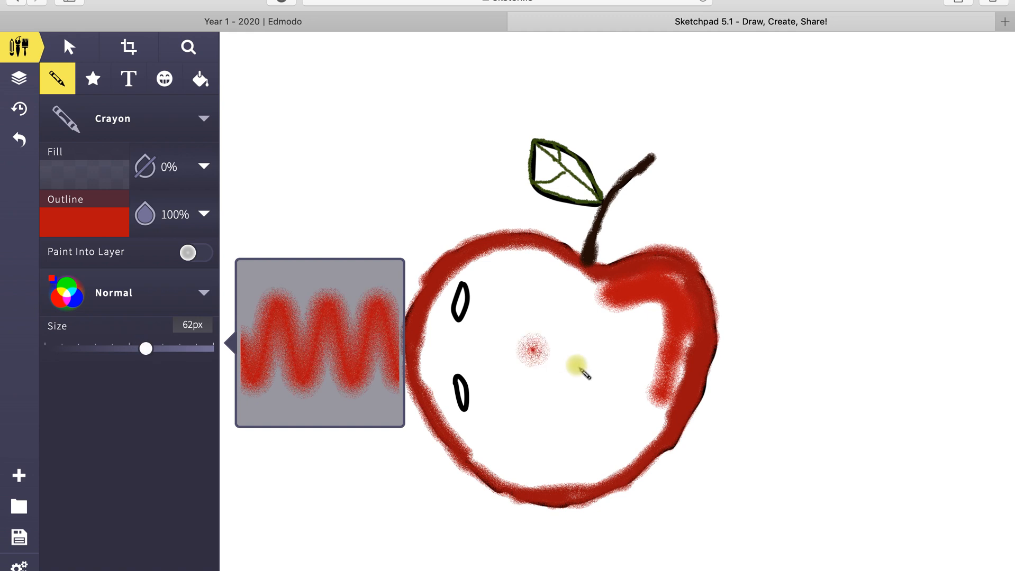
pyautogui.moveTo(635, 344)
pyautogui.mouseDown()
pyautogui.moveTo(649, 372)
pyautogui.moveTo(590, 448)
pyautogui.moveTo(637, 405)
pyautogui.moveTo(609, 443)
pyautogui.moveTo(638, 427)
pyautogui.moveTo(617, 451)
pyautogui.moveTo(657, 441)
pyautogui.moveTo(681, 386)
pyautogui.moveTo(687, 320)
pyautogui.moveTo(670, 290)
pyautogui.moveTo(641, 389)
pyautogui.moveTo(657, 296)
pyautogui.moveTo(650, 399)
pyautogui.moveTo(686, 359)
pyautogui.moveTo(682, 280)
pyautogui.moveTo(667, 272)
pyautogui.moveTo(617, 317)
pyautogui.moveTo(635, 307)
pyautogui.moveTo(627, 358)
pyautogui.moveTo(630, 301)
pyautogui.moveTo(611, 395)
pyautogui.mouseUp()
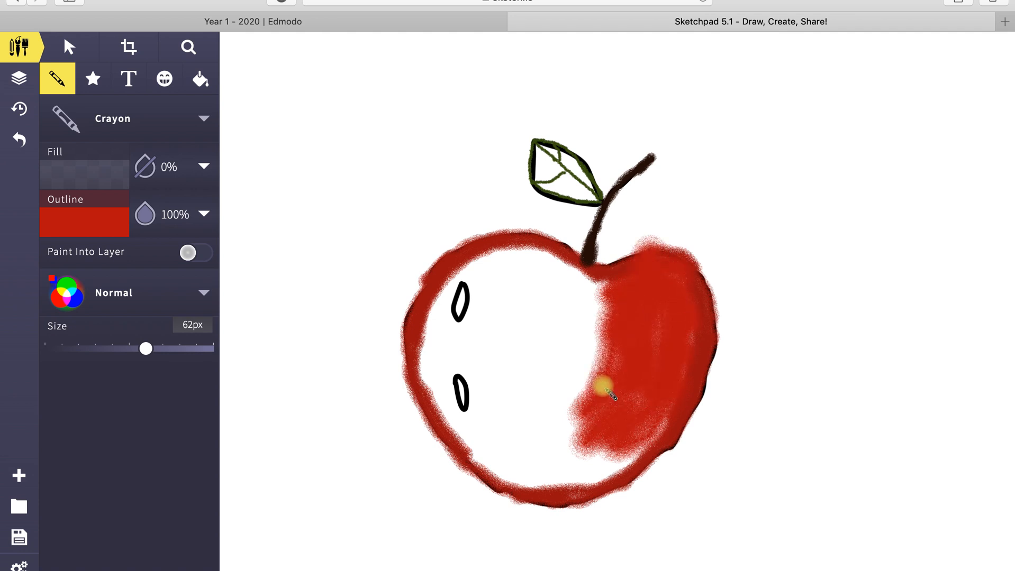
pyautogui.click(19, 140)
pyautogui.click(573, 339)
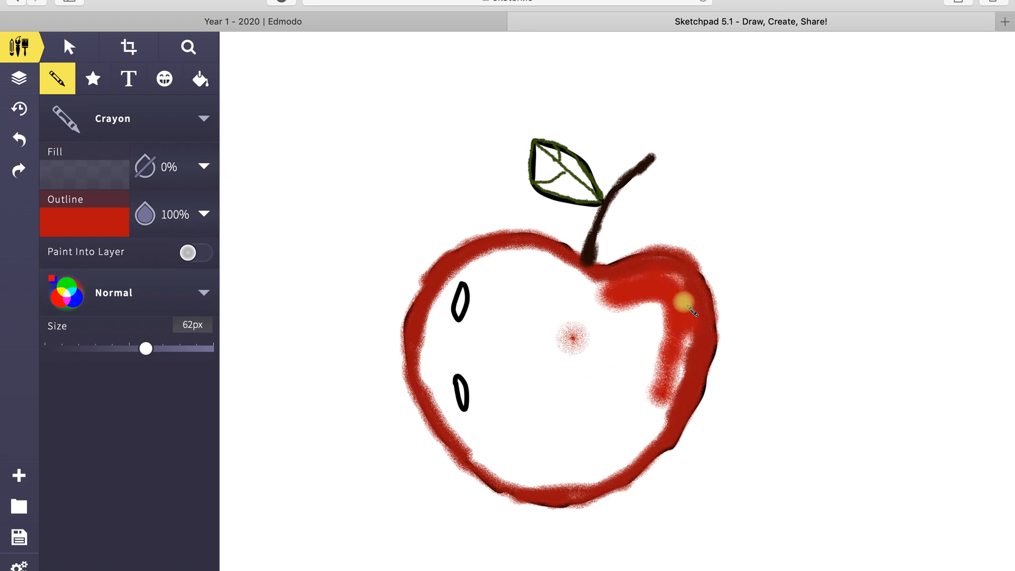
pyautogui.press('super+z')
# Fill the apple's interior with red from the right edge leftwards, leaving the area around the two oval highlights unpainted.
pyautogui.moveTo(635, 297)
pyautogui.mouseDown()
pyautogui.moveTo(672, 278)
pyautogui.moveTo(662, 308)
pyautogui.moveTo(633, 330)
pyautogui.moveTo(670, 305)
pyautogui.moveTo(661, 403)
pyautogui.moveTo(684, 361)
pyautogui.moveTo(685, 345)
pyautogui.moveTo(633, 452)
pyautogui.moveTo(661, 425)
pyautogui.moveTo(625, 463)
pyautogui.moveTo(666, 395)
pyautogui.moveTo(620, 417)
pyautogui.moveTo(635, 388)
pyautogui.moveTo(604, 427)
pyautogui.moveTo(648, 322)
pyautogui.moveTo(601, 404)
pyautogui.moveTo(613, 331)
pyautogui.moveTo(562, 437)
pyautogui.moveTo(589, 375)
pyautogui.moveTo(624, 397)
pyautogui.moveTo(647, 325)
pyautogui.moveTo(642, 401)
pyautogui.moveTo(592, 477)
pyautogui.moveTo(644, 459)
pyautogui.mouseUp()
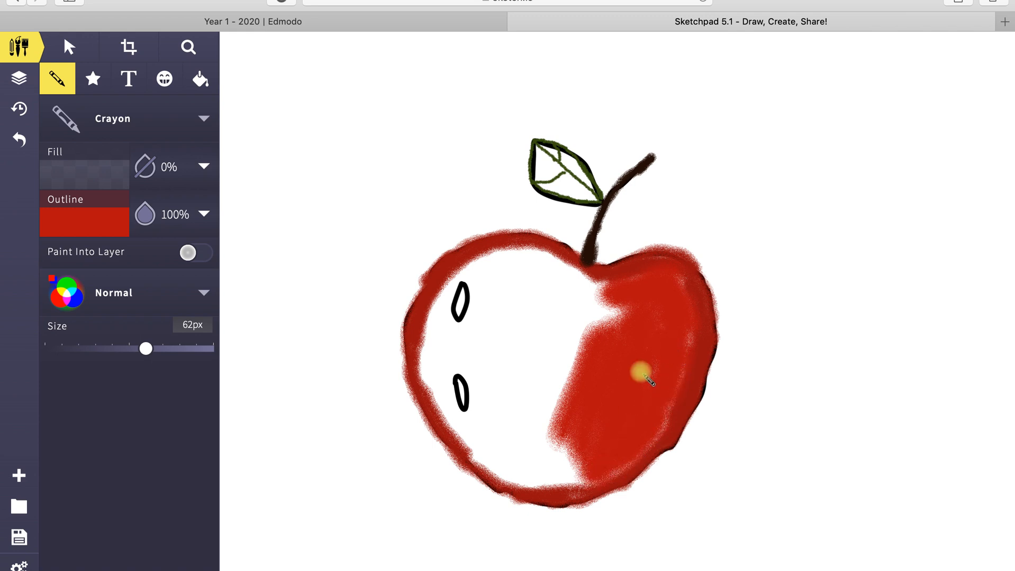
pyautogui.moveTo(628, 283)
pyautogui.mouseDown()
pyautogui.moveTo(558, 422)
pyautogui.moveTo(573, 395)
pyautogui.moveTo(547, 491)
pyautogui.moveTo(582, 469)
pyautogui.moveTo(575, 407)
pyautogui.moveTo(534, 466)
pyautogui.moveTo(565, 389)
pyautogui.moveTo(520, 487)
pyautogui.moveTo(535, 475)
pyautogui.moveTo(593, 479)
pyautogui.moveTo(539, 480)
pyautogui.mouseUp()
pyautogui.click(516, 326)
pyautogui.moveTo(516, 326)
pyautogui.mouseDown()
pyautogui.moveTo(528, 346)
pyautogui.moveTo(531, 328)
pyautogui.moveTo(493, 411)
pyautogui.moveTo(545, 328)
pyautogui.moveTo(532, 375)
pyautogui.moveTo(561, 344)
pyautogui.moveTo(543, 359)
pyautogui.moveTo(538, 345)
pyautogui.moveTo(579, 323)
pyautogui.moveTo(558, 384)
pyautogui.moveTo(599, 300)
pyautogui.moveTo(586, 317)
pyautogui.moveTo(584, 294)
pyautogui.moveTo(561, 275)
pyautogui.moveTo(539, 331)
pyautogui.moveTo(519, 346)
pyautogui.moveTo(523, 314)
pyautogui.moveTo(533, 354)
pyautogui.moveTo(561, 305)
pyautogui.moveTo(528, 324)
pyautogui.moveTo(533, 283)
pyautogui.moveTo(529, 269)
pyautogui.moveTo(508, 283)
pyautogui.moveTo(510, 256)
pyautogui.moveTo(514, 282)
pyautogui.moveTo(547, 262)
pyautogui.moveTo(549, 278)
pyautogui.moveTo(557, 246)
pyautogui.moveTo(561, 279)
pyautogui.moveTo(591, 290)
pyautogui.moveTo(557, 274)
pyautogui.moveTo(599, 289)
pyautogui.moveTo(589, 321)
pyautogui.moveTo(576, 296)
pyautogui.moveTo(524, 281)
pyautogui.moveTo(508, 305)
pyautogui.moveTo(507, 275)
pyautogui.moveTo(499, 290)
pyautogui.moveTo(477, 276)
pyautogui.moveTo(498, 263)
pyautogui.moveTo(481, 273)
pyautogui.moveTo(490, 260)
pyautogui.moveTo(481, 262)
pyautogui.moveTo(511, 253)
pyautogui.moveTo(517, 310)
pyautogui.moveTo(489, 348)
pyautogui.moveTo(501, 326)
pyautogui.moveTo(501, 386)
pyautogui.moveTo(538, 318)
pyautogui.moveTo(501, 445)
pyautogui.moveTo(486, 417)
pyautogui.moveTo(501, 459)
pyautogui.moveTo(483, 450)
pyautogui.moveTo(502, 468)
pyautogui.moveTo(561, 349)
pyautogui.mouseUp()
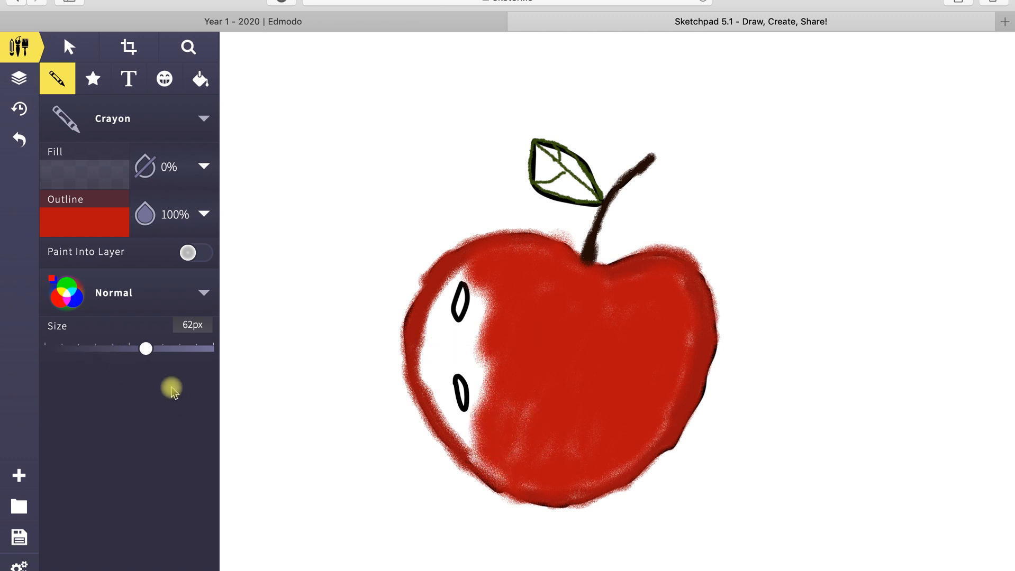
# Set the Crayon size to 22px and paint red borders around the upper and lower oval highlights, redoing the stroke around the lower one.
pyautogui.moveTo(147, 352)
pyautogui.mouseDown()
pyautogui.moveTo(82, 352)
pyautogui.moveTo(85, 360)
pyautogui.mouseUp()
pyautogui.moveTo(476, 335)
pyautogui.mouseDown()
pyautogui.moveTo(426, 358)
pyautogui.moveTo(431, 295)
pyautogui.moveTo(459, 263)
pyautogui.mouseUp()
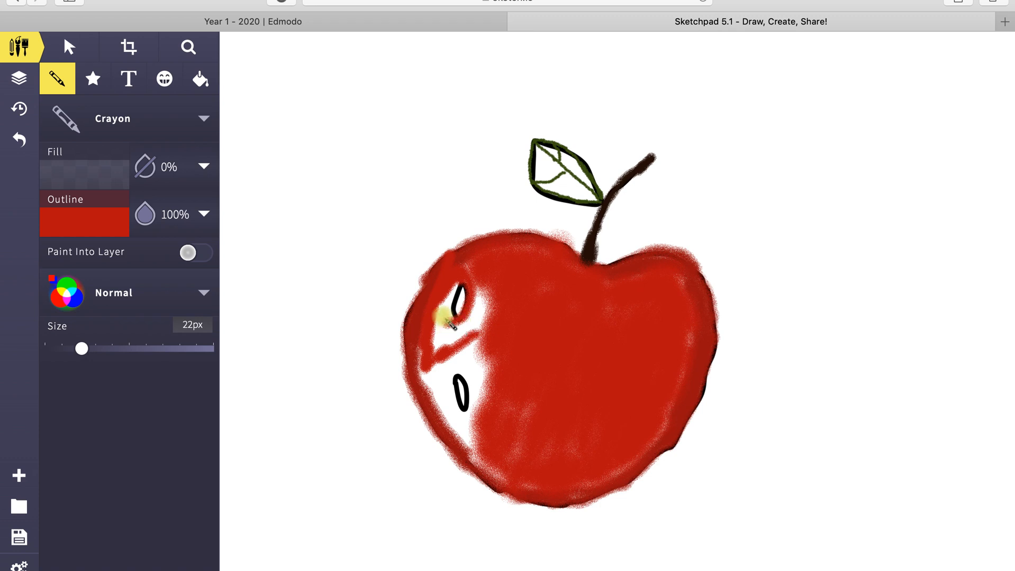
pyautogui.moveTo(451, 326)
pyautogui.mouseDown()
pyautogui.moveTo(460, 294)
pyautogui.moveTo(454, 326)
pyautogui.mouseUp()
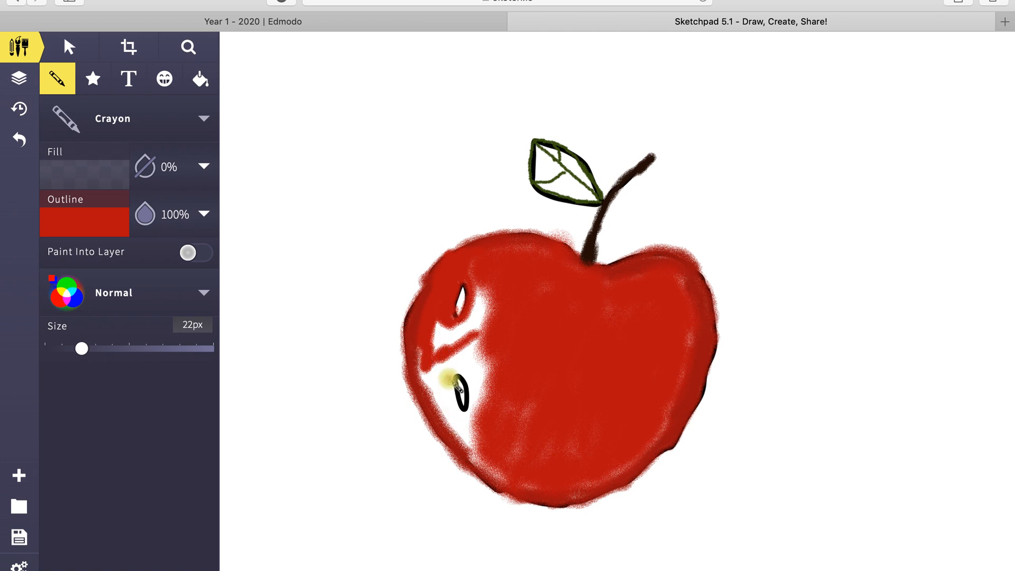
pyautogui.moveTo(457, 394); pyautogui.dragTo(469, 422)
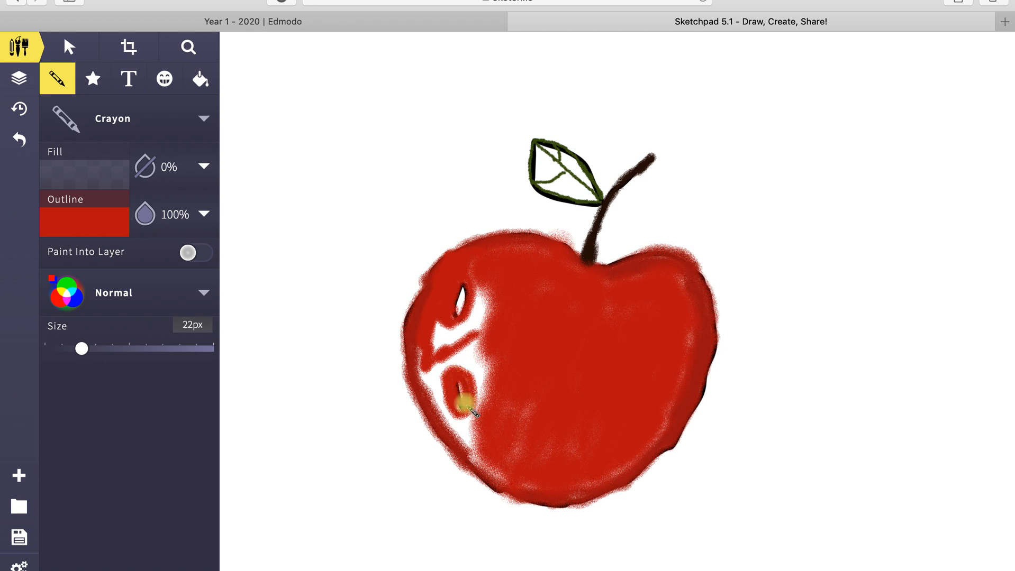
pyautogui.click(19, 141)
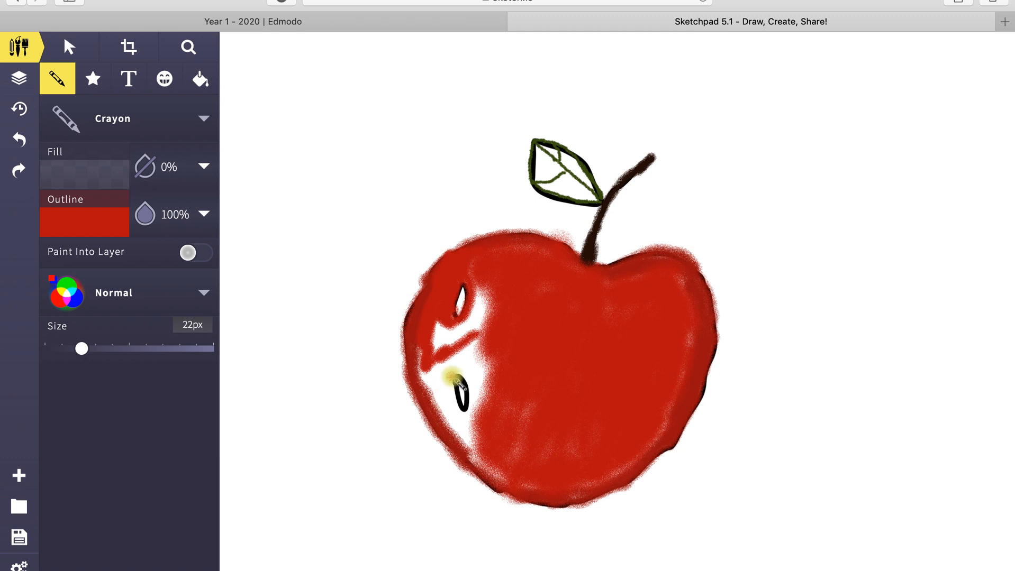
pyautogui.moveTo(459, 382); pyautogui.dragTo(461, 413)
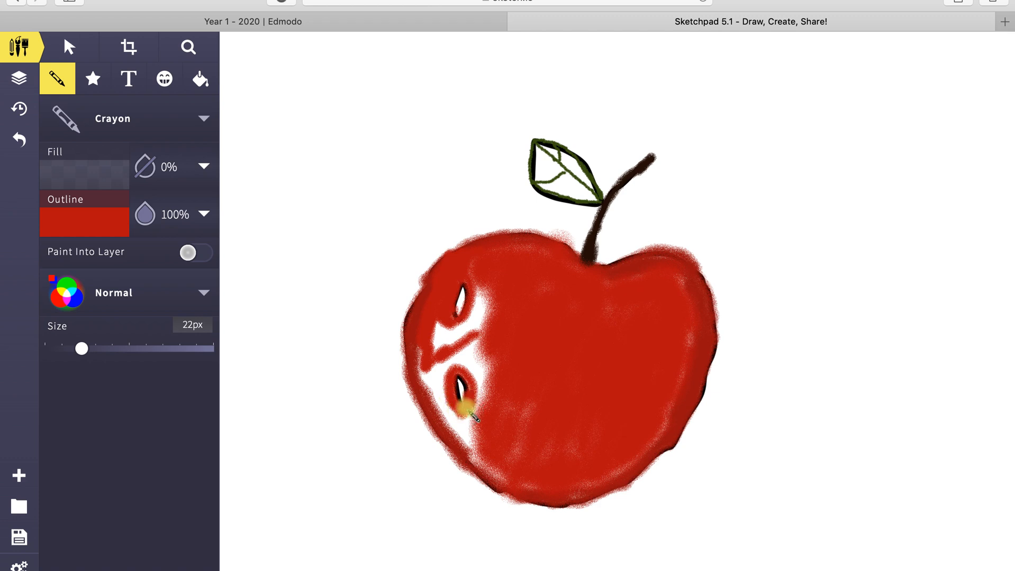
# Set the Crayon size to 30px and fill the remaining white around both highlights and along the apple's lower-left edge, undoing the stray stroke past the base.
pyautogui.moveTo(83, 349); pyautogui.dragTo(94, 349)
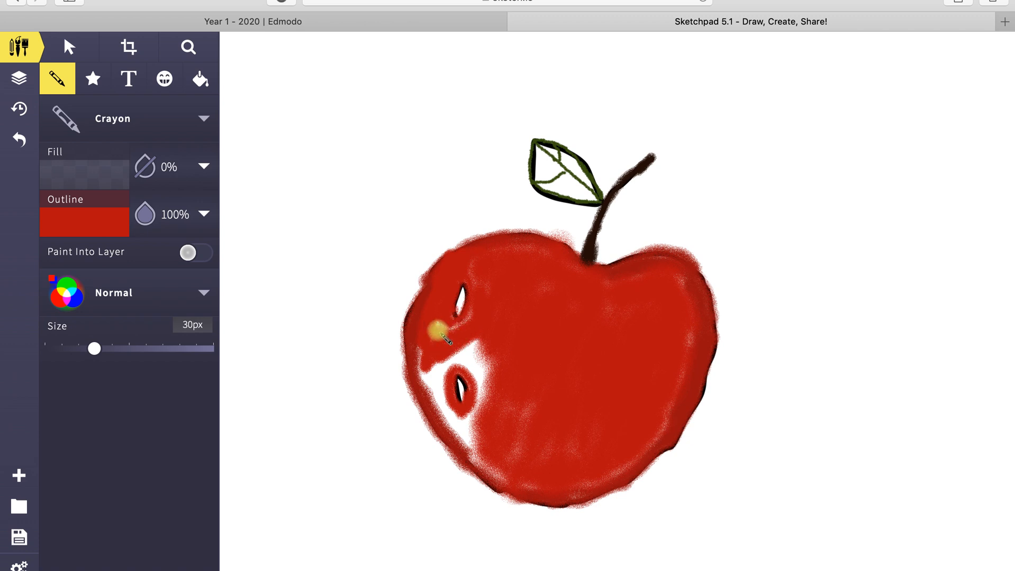
pyautogui.moveTo(426, 354)
pyautogui.mouseDown()
pyautogui.moveTo(434, 318)
pyautogui.moveTo(442, 327)
pyautogui.moveTo(475, 315)
pyautogui.moveTo(487, 382)
pyautogui.moveTo(478, 349)
pyautogui.moveTo(463, 349)
pyautogui.moveTo(480, 379)
pyautogui.mouseUp()
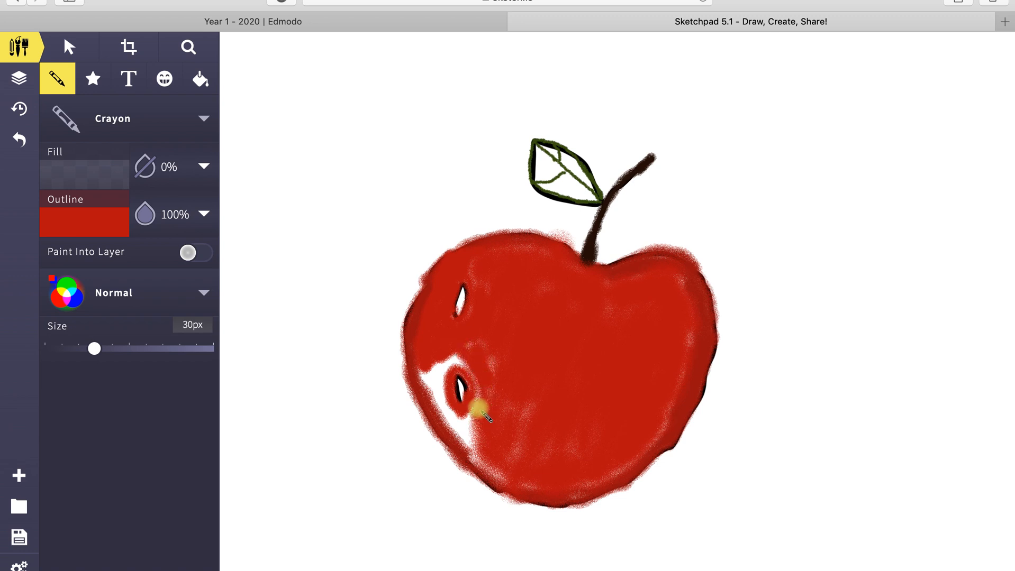
pyautogui.moveTo(469, 442)
pyautogui.mouseDown()
pyautogui.moveTo(460, 428)
pyautogui.moveTo(476, 447)
pyautogui.moveTo(430, 396)
pyautogui.mouseUp()
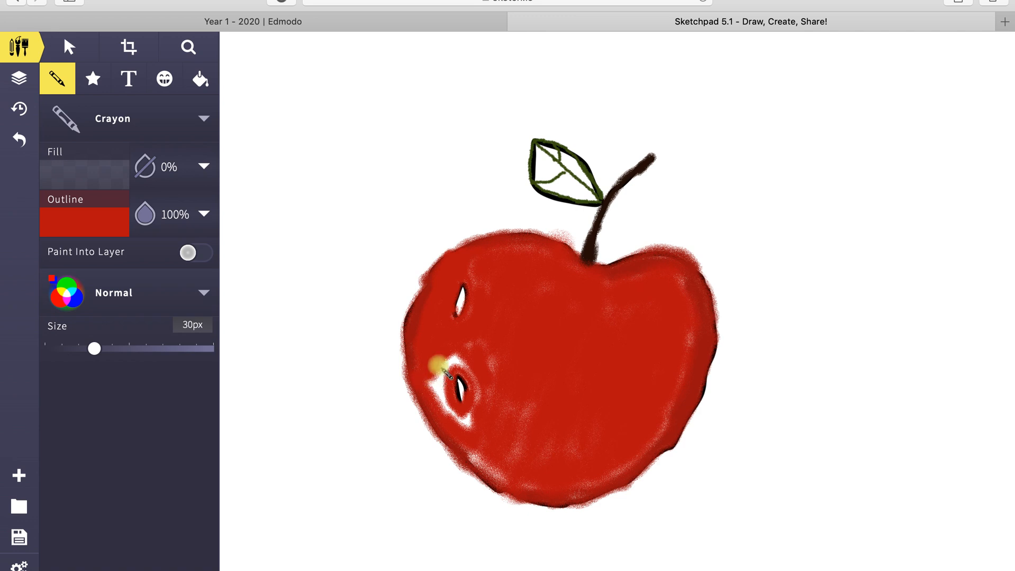
pyautogui.moveTo(474, 371)
pyautogui.mouseDown()
pyautogui.moveTo(426, 381)
pyautogui.moveTo(451, 370)
pyautogui.mouseUp()
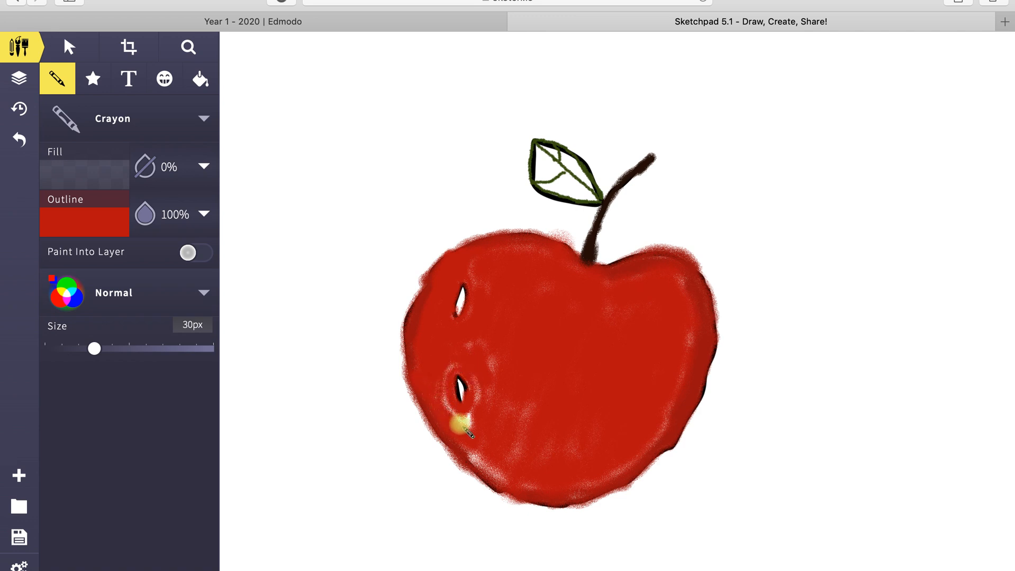
pyautogui.moveTo(469, 421)
pyautogui.mouseDown()
pyautogui.moveTo(440, 375)
pyautogui.moveTo(458, 354)
pyautogui.moveTo(487, 349)
pyautogui.moveTo(516, 432)
pyautogui.moveTo(492, 482)
pyautogui.moveTo(472, 453)
pyautogui.moveTo(494, 470)
pyautogui.moveTo(462, 444)
pyautogui.moveTo(582, 510)
pyautogui.mouseUp()
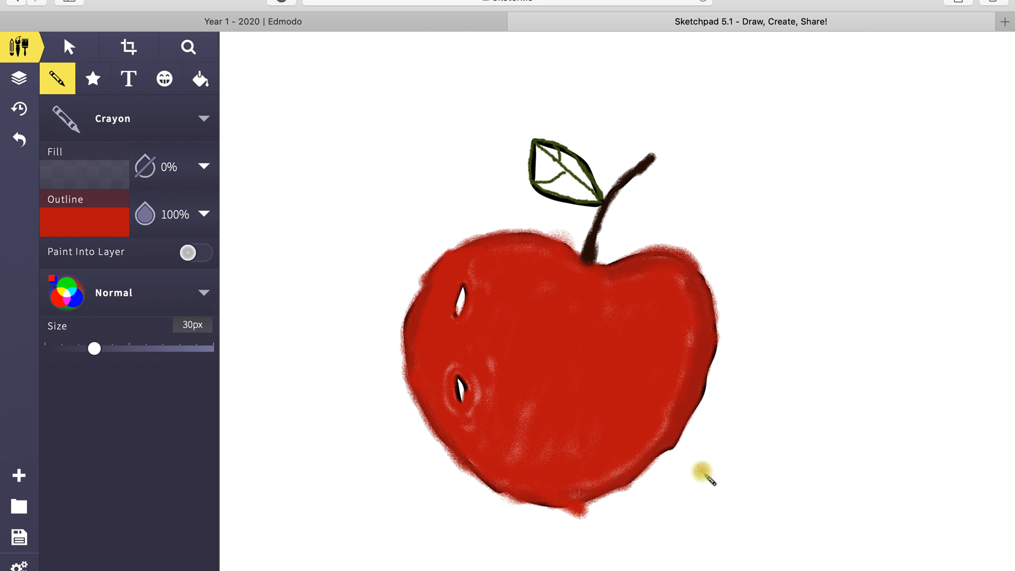
pyautogui.click(19, 139)
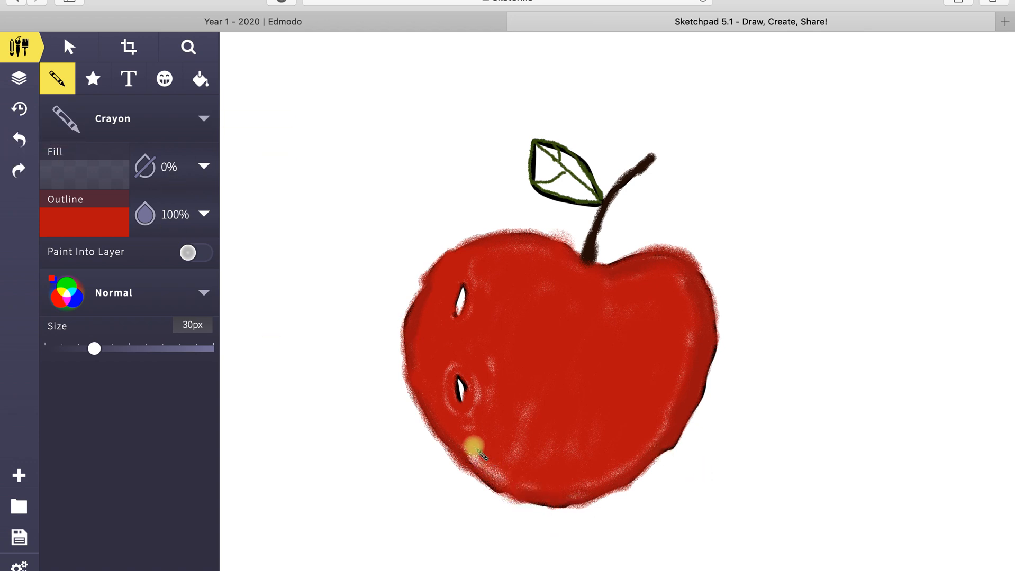
pyautogui.moveTo(468, 447); pyautogui.dragTo(486, 468)
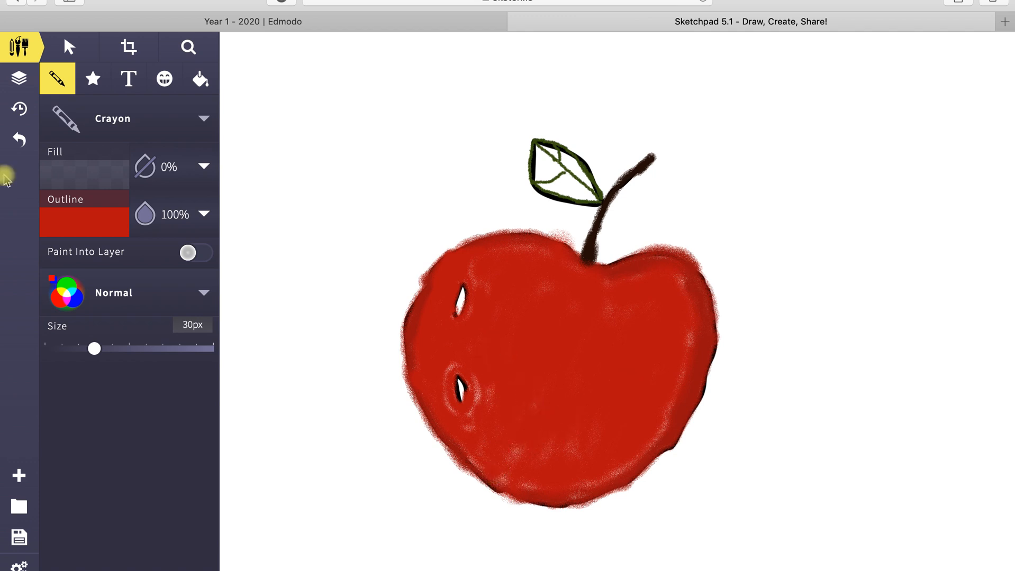
# Change the outline colour to dark red 901616, set the Crayon size to 42px and shade the inside of the apple's right edge.
pyautogui.click(68, 220)
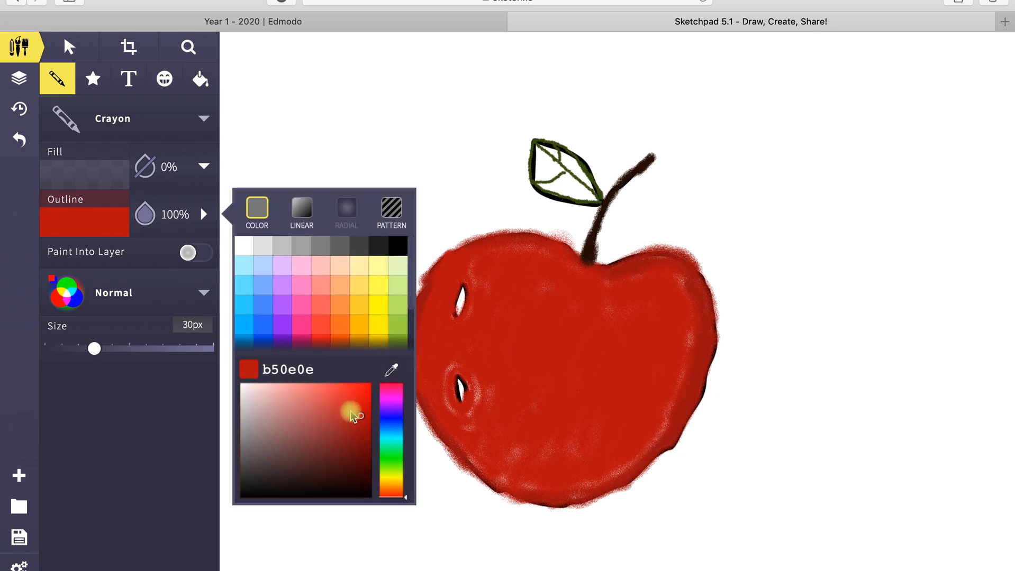
pyautogui.moveTo(353, 417); pyautogui.dragTo(353, 428)
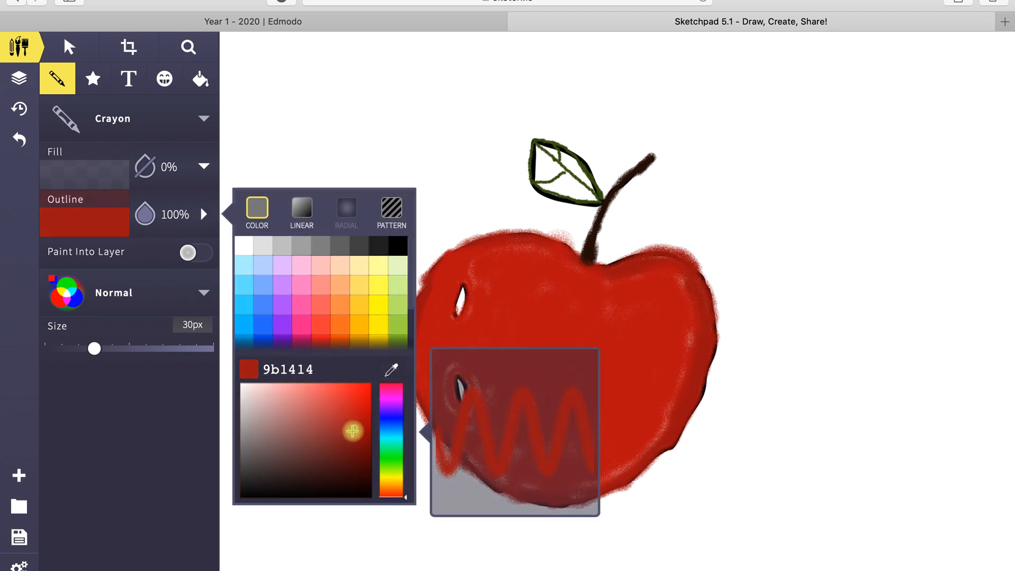
pyautogui.moveTo(94, 349); pyautogui.dragTo(114, 349)
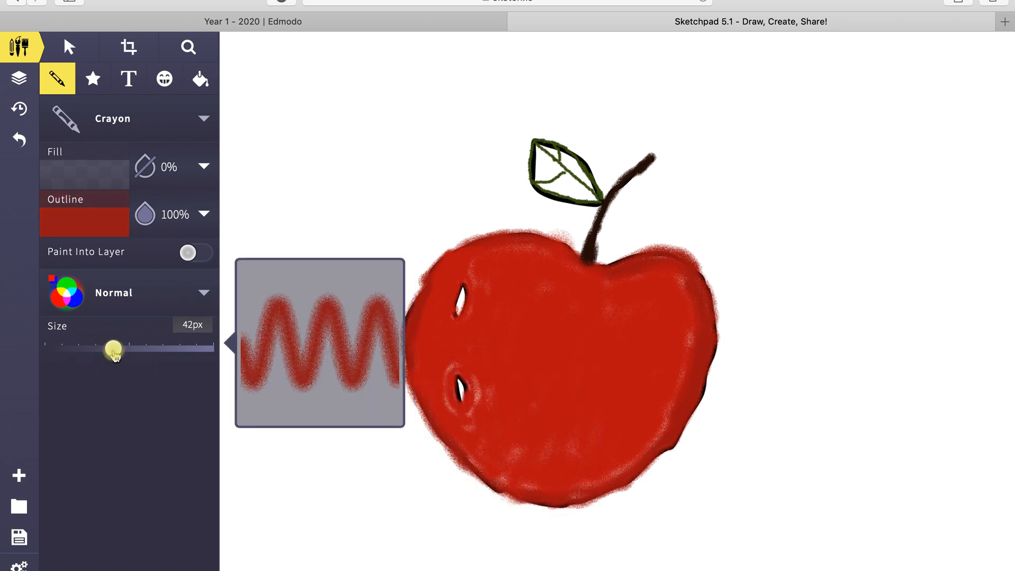
pyautogui.moveTo(683, 342)
pyautogui.mouseDown()
pyautogui.moveTo(683, 365)
pyautogui.moveTo(678, 270)
pyautogui.moveTo(688, 371)
pyautogui.moveTo(672, 428)
pyautogui.moveTo(674, 413)
pyautogui.moveTo(608, 476)
pyautogui.mouseUp()
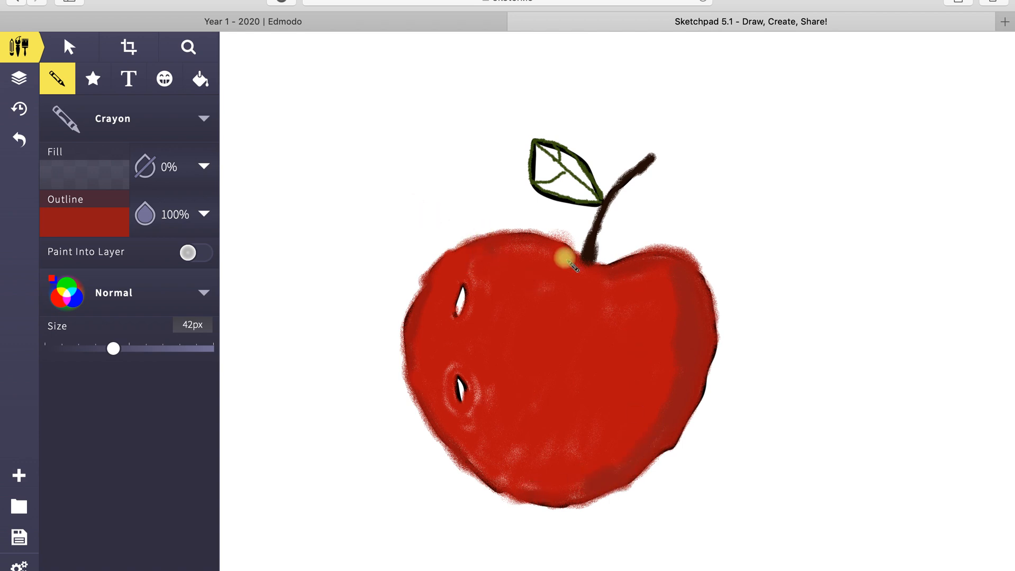
# Change the outline colour to darker red 861b1b and paint shading patches along the apple's top-left curve and beside the upper highlight.
pyautogui.click(80, 226)
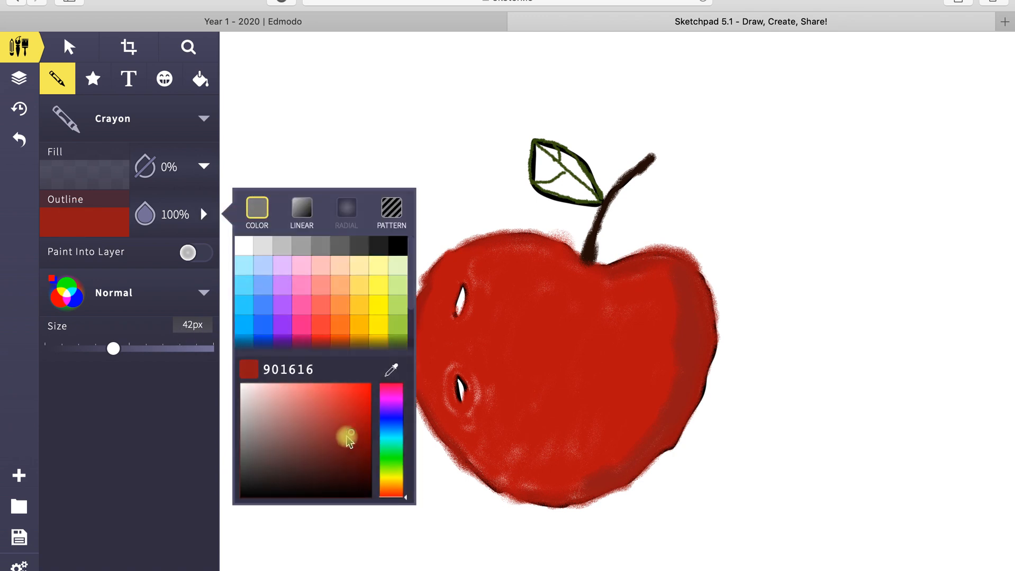
pyautogui.moveTo(351, 429); pyautogui.dragTo(344, 434)
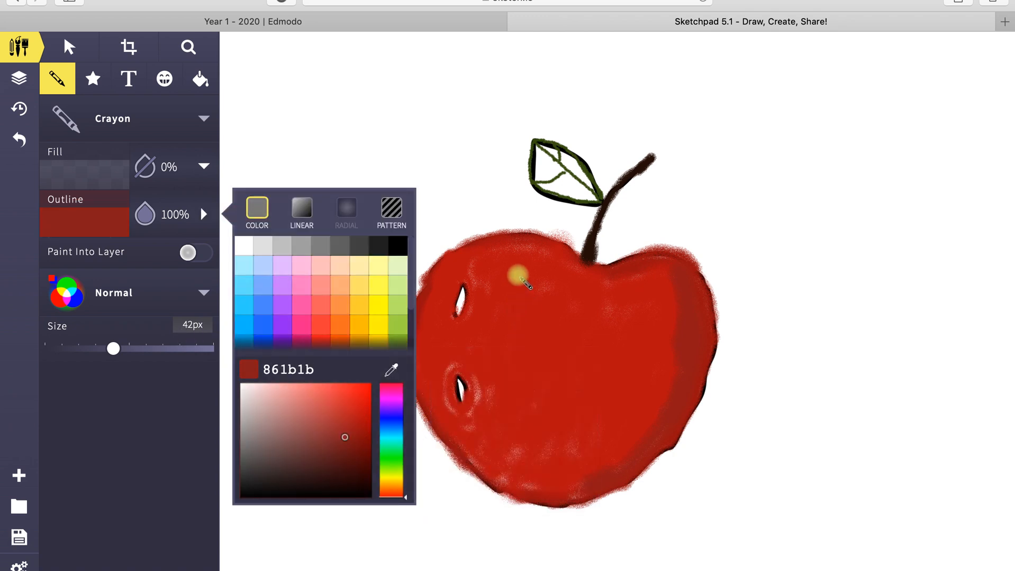
pyautogui.click(539, 252)
pyautogui.moveTo(539, 251)
pyautogui.mouseDown()
pyautogui.moveTo(496, 246)
pyautogui.moveTo(550, 262)
pyautogui.mouseUp()
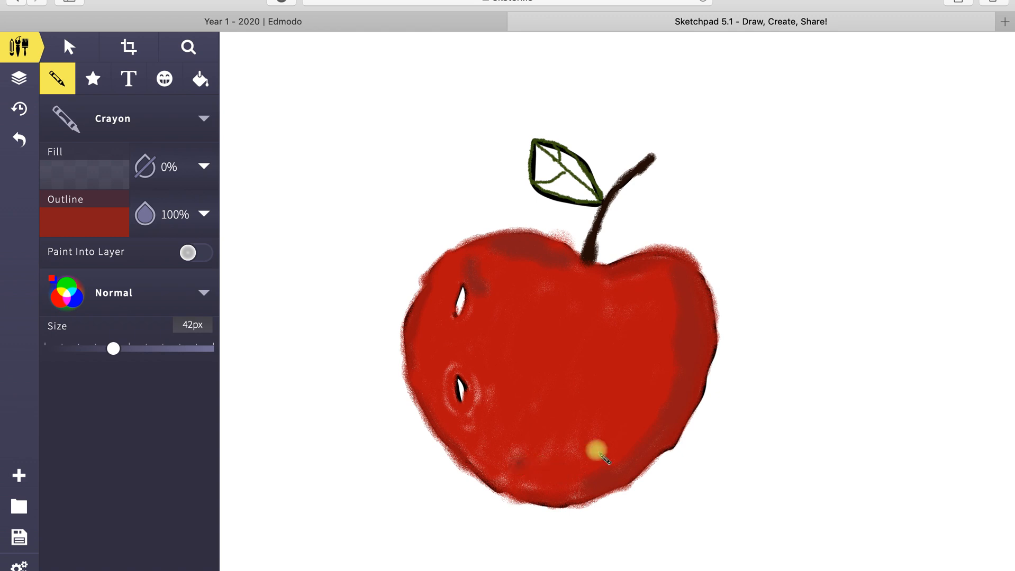
# Change the outline colour to brighter red c11d1d, paint lighter patches across the apple's lower part, and undo the trial patch below the dip.
pyautogui.click(88, 233)
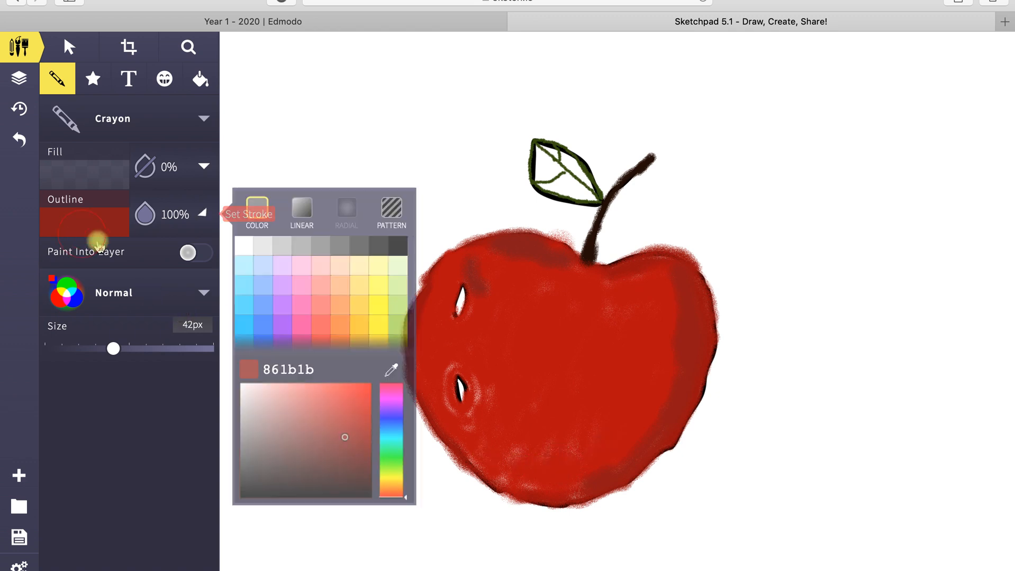
pyautogui.moveTo(341, 435); pyautogui.dragTo(351, 410)
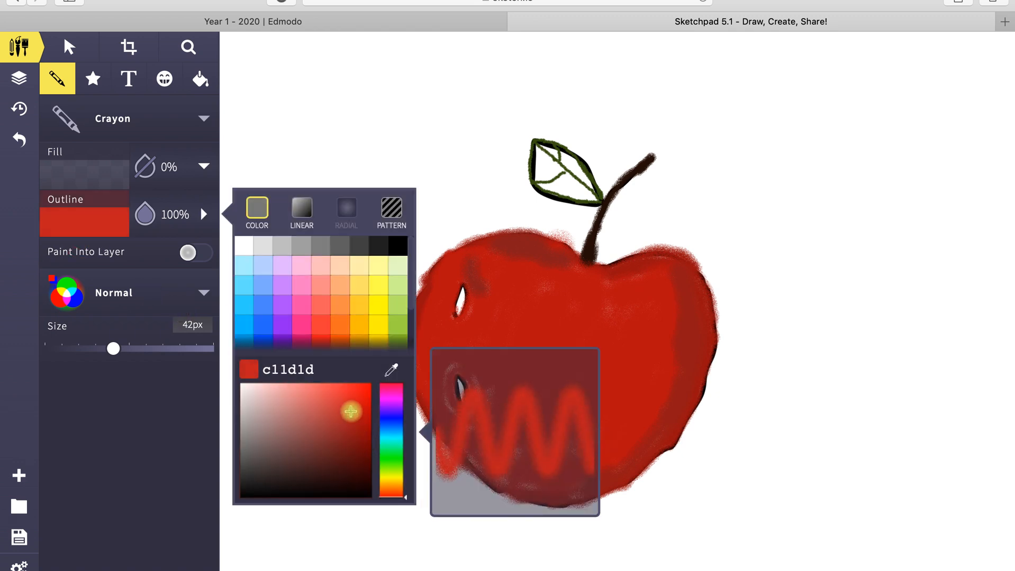
pyautogui.moveTo(549, 453)
pyautogui.mouseDown()
pyautogui.moveTo(527, 451)
pyautogui.moveTo(515, 469)
pyautogui.moveTo(512, 452)
pyautogui.moveTo(552, 478)
pyautogui.moveTo(577, 439)
pyautogui.moveTo(508, 445)
pyautogui.moveTo(496, 398)
pyautogui.moveTo(482, 421)
pyautogui.moveTo(481, 385)
pyautogui.moveTo(484, 421)
pyautogui.moveTo(479, 434)
pyautogui.moveTo(466, 428)
pyautogui.moveTo(498, 467)
pyautogui.moveTo(539, 492)
pyautogui.moveTo(472, 462)
pyautogui.moveTo(581, 487)
pyautogui.mouseUp()
pyautogui.moveTo(545, 290)
pyautogui.mouseDown()
pyautogui.moveTo(592, 288)
pyautogui.moveTo(526, 274)
pyautogui.moveTo(519, 287)
pyautogui.moveTo(570, 287)
pyautogui.moveTo(582, 308)
pyautogui.moveTo(613, 302)
pyautogui.mouseUp()
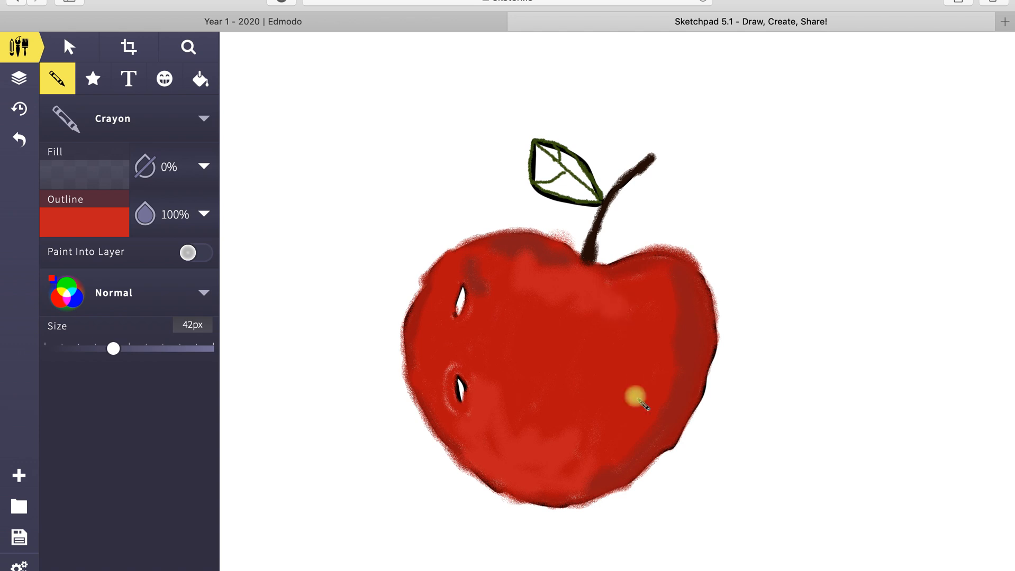
pyautogui.press('super+z')
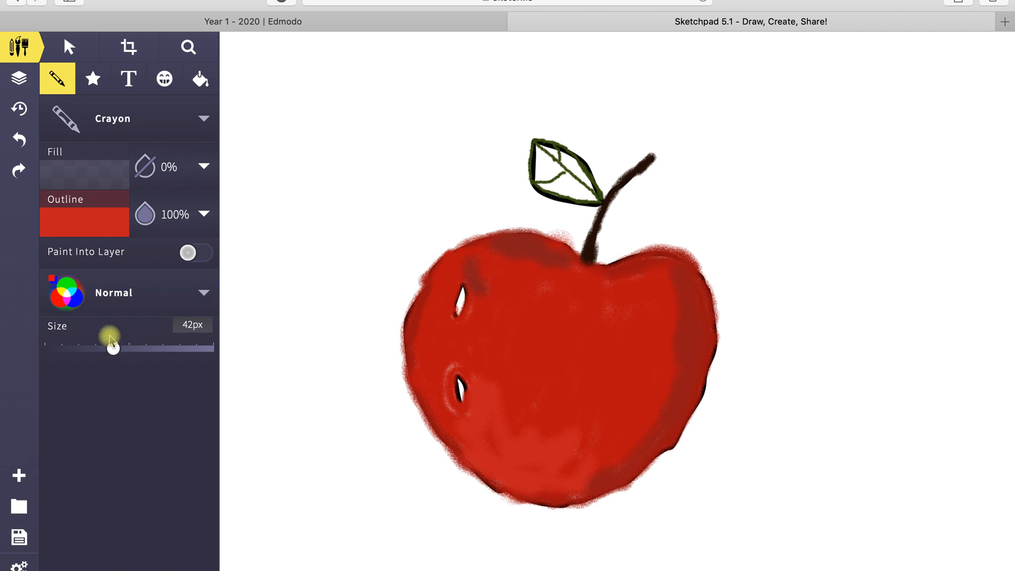
# Set the Crayon size to 44px and the outline colour to b92424, and blend lighter red around the apple's top, right side, base and lower highlight.
pyautogui.moveTo(113, 346); pyautogui.dragTo(116, 348)
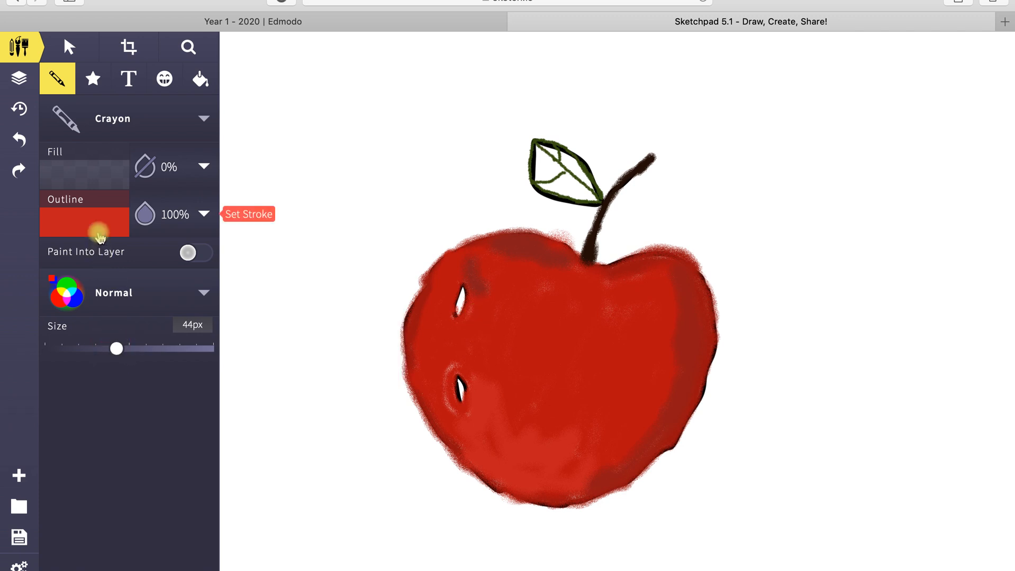
pyautogui.click(98, 229)
pyautogui.moveTo(352, 411); pyautogui.dragTo(346, 414)
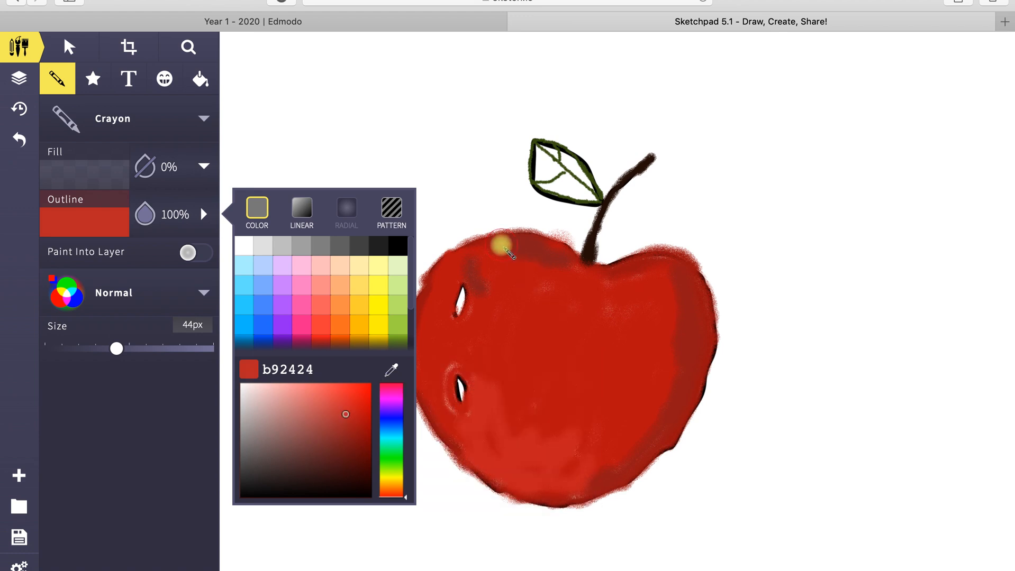
pyautogui.click(498, 242)
pyautogui.moveTo(511, 245)
pyautogui.mouseDown()
pyautogui.moveTo(536, 260)
pyautogui.moveTo(487, 256)
pyautogui.moveTo(571, 272)
pyautogui.moveTo(590, 299)
pyautogui.moveTo(638, 328)
pyautogui.moveTo(632, 317)
pyautogui.moveTo(603, 329)
pyautogui.moveTo(615, 302)
pyautogui.moveTo(585, 287)
pyautogui.moveTo(548, 298)
pyautogui.moveTo(540, 282)
pyautogui.moveTo(598, 274)
pyautogui.moveTo(602, 297)
pyautogui.moveTo(620, 288)
pyautogui.moveTo(614, 309)
pyautogui.moveTo(645, 268)
pyautogui.moveTo(631, 279)
pyautogui.moveTo(657, 271)
pyautogui.moveTo(677, 320)
pyautogui.moveTo(664, 434)
pyautogui.moveTo(627, 477)
pyautogui.moveTo(586, 491)
pyautogui.moveTo(592, 483)
pyautogui.moveTo(540, 488)
pyautogui.moveTo(566, 472)
pyautogui.moveTo(593, 476)
pyautogui.moveTo(446, 431)
pyautogui.moveTo(454, 418)
pyautogui.moveTo(435, 385)
pyautogui.moveTo(456, 363)
pyautogui.moveTo(449, 412)
pyautogui.mouseUp()
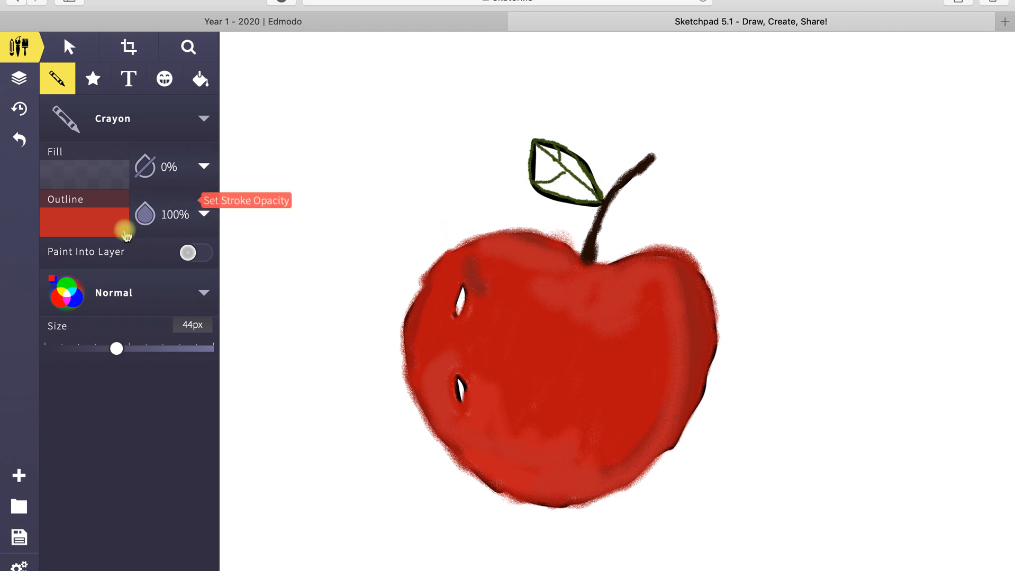
# Change the outline colour to light green cef28f, set the Crayon size to 30px and fill the inside of the leaf.
pyautogui.click(98, 222)
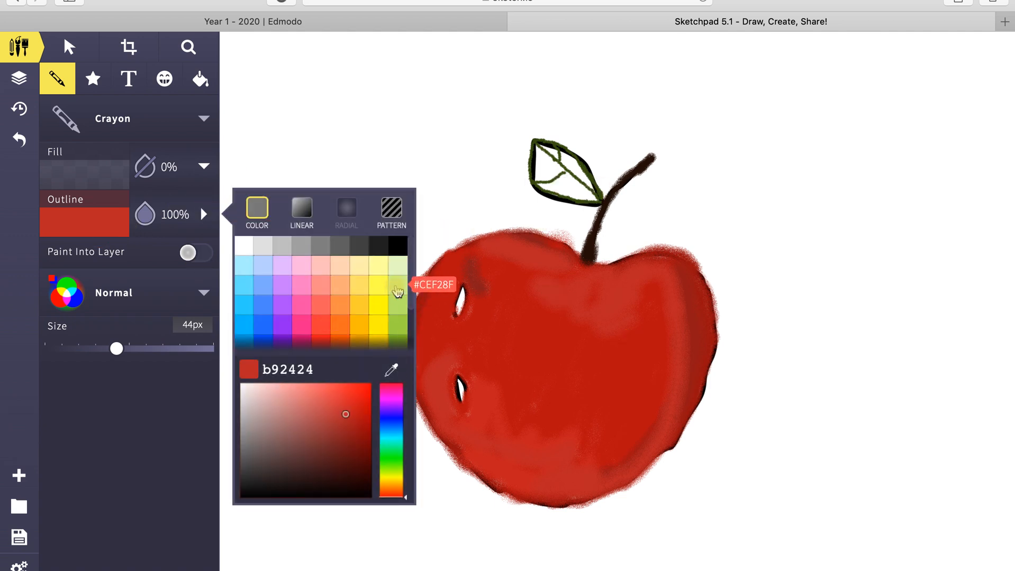
pyautogui.click(397, 286)
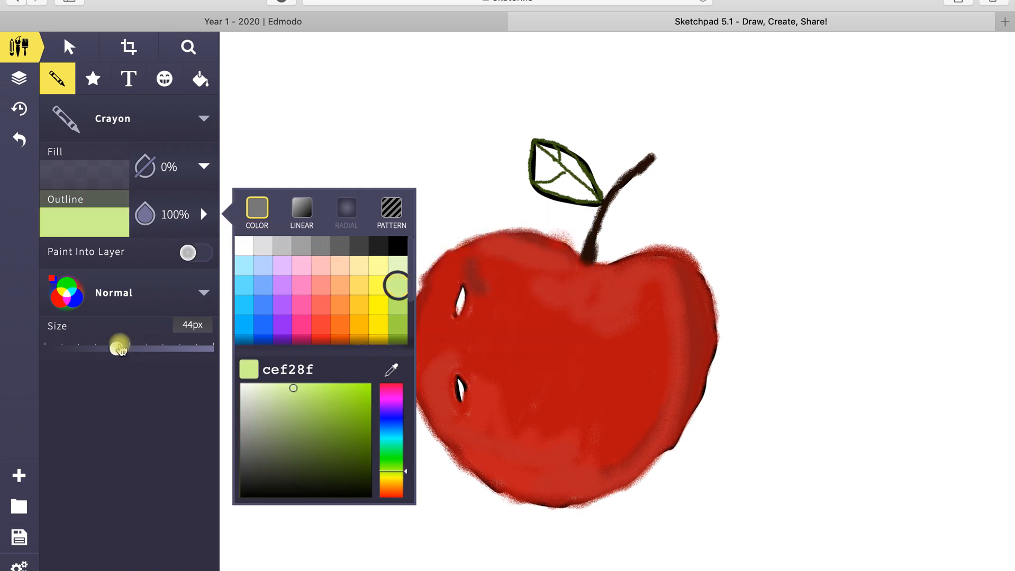
pyautogui.moveTo(116, 349); pyautogui.dragTo(96, 354)
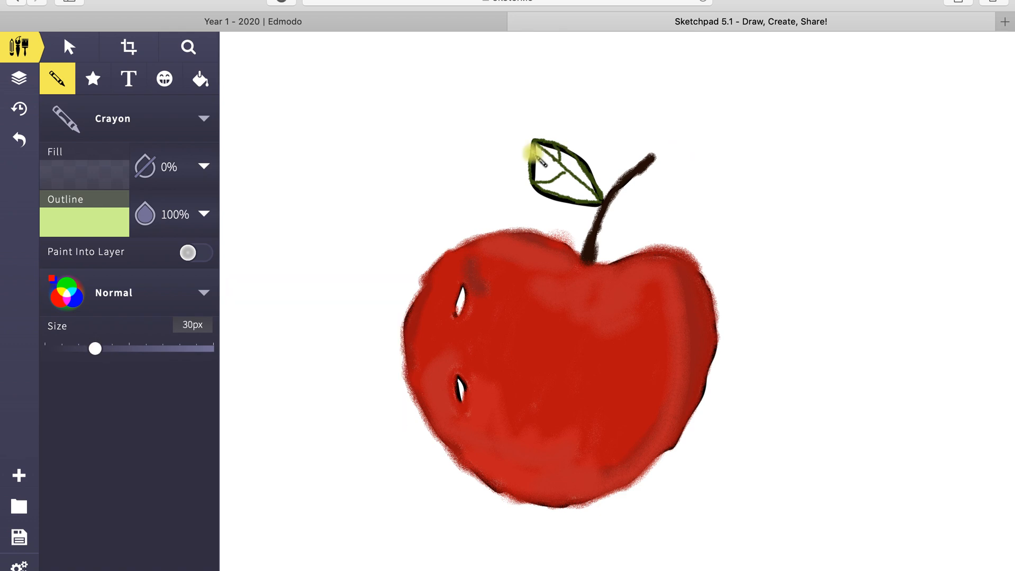
pyautogui.moveTo(542, 163)
pyautogui.mouseDown()
pyautogui.moveTo(547, 178)
pyautogui.moveTo(559, 178)
pyautogui.moveTo(555, 168)
pyautogui.moveTo(574, 179)
pyautogui.moveTo(561, 190)
pyautogui.moveTo(577, 194)
pyautogui.moveTo(563, 198)
pyautogui.moveTo(594, 203)
pyautogui.moveTo(555, 196)
pyautogui.moveTo(597, 203)
pyautogui.moveTo(586, 176)
pyautogui.moveTo(574, 172)
pyautogui.moveTo(590, 187)
pyautogui.moveTo(553, 159)
pyautogui.moveTo(590, 196)
pyautogui.mouseUp()
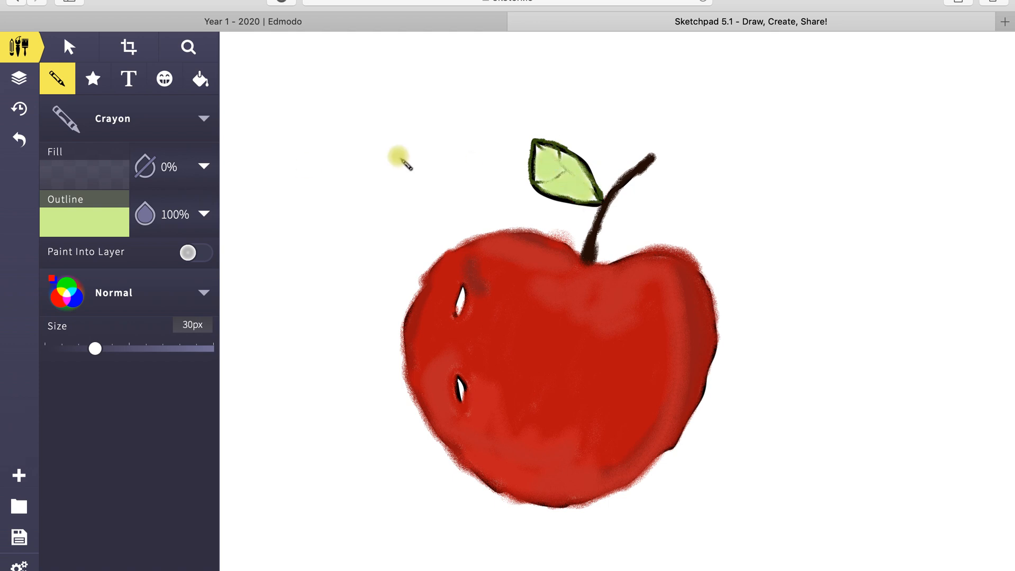
# Change the outline colour to dark green 364d0d, set the Crayon size to 13px and repaint the leaf's central vein and lower side vein.
pyautogui.click(116, 225)
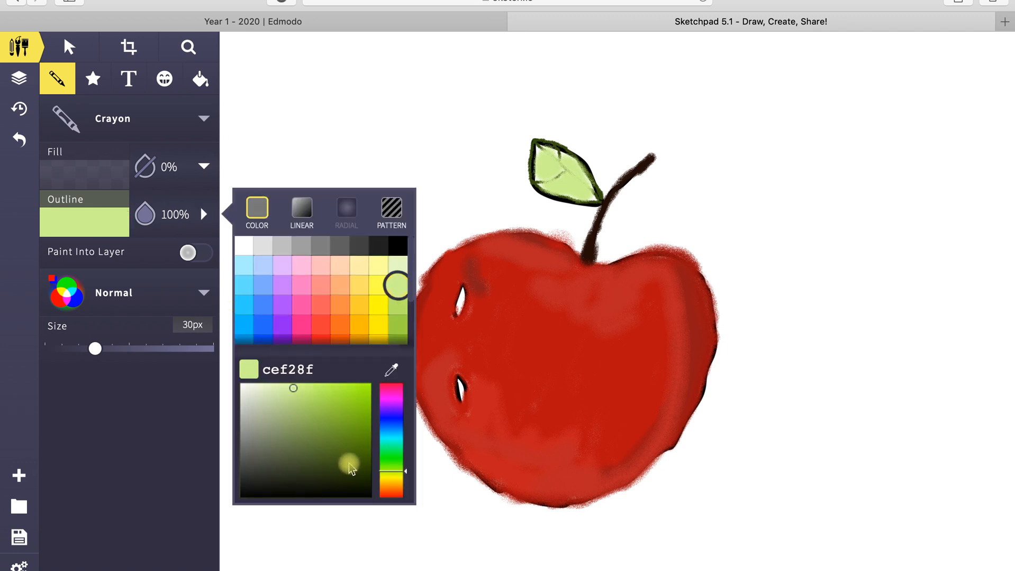
pyautogui.click(349, 463)
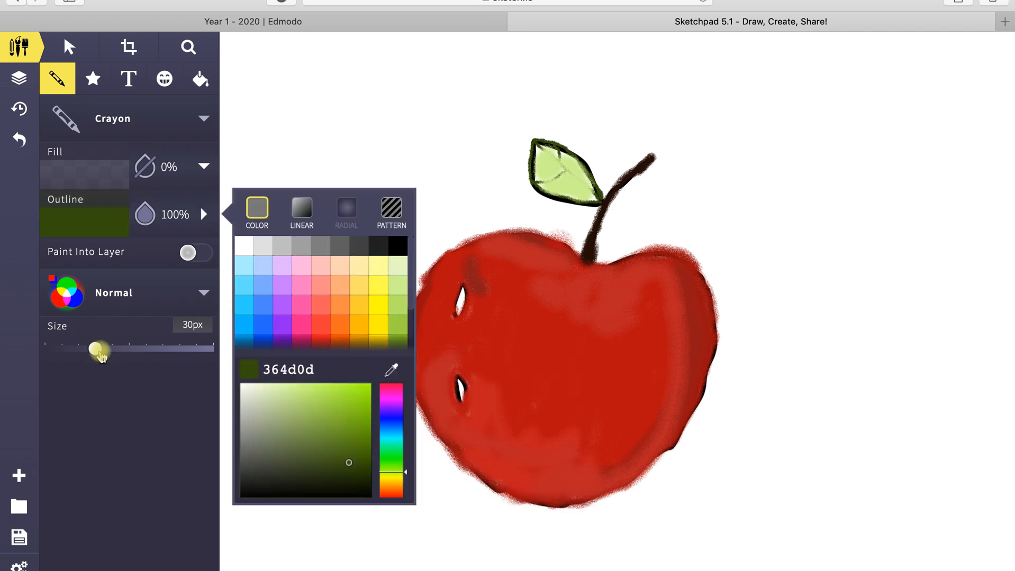
pyautogui.moveTo(94, 349); pyautogui.dragTo(69, 361)
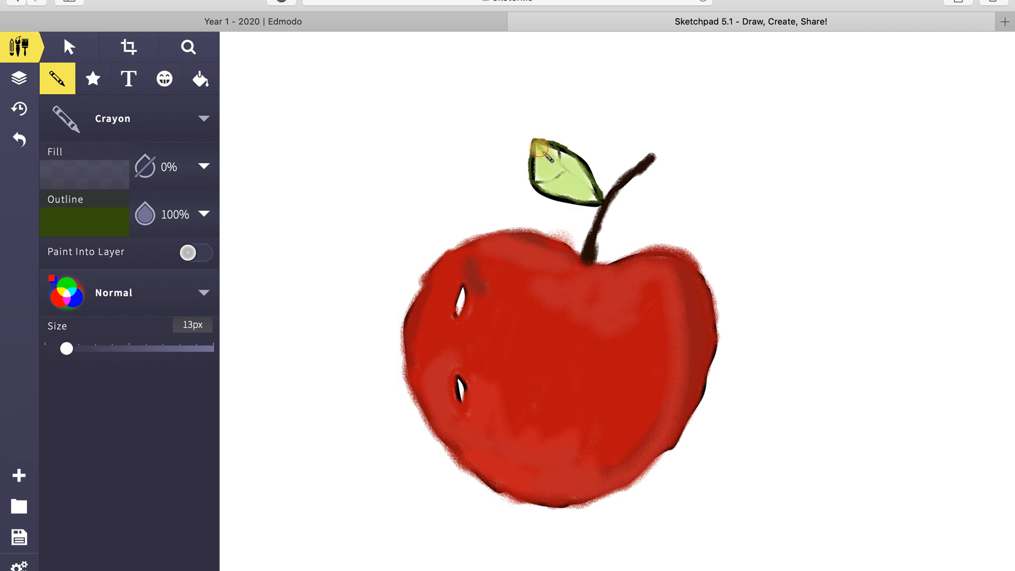
pyautogui.moveTo(538, 148); pyautogui.dragTo(598, 207)
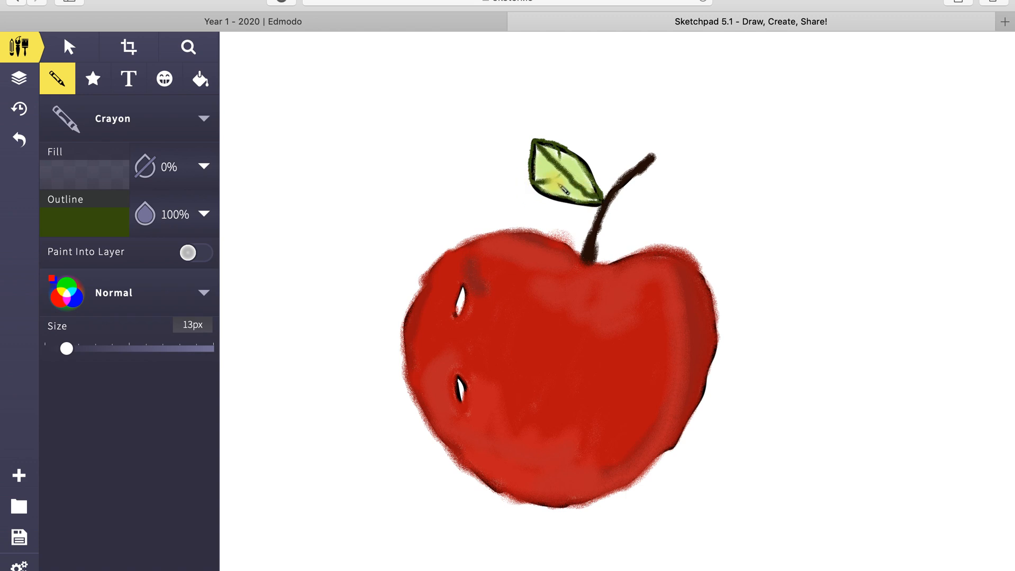
pyautogui.moveTo(554, 180); pyautogui.dragTo(560, 171)
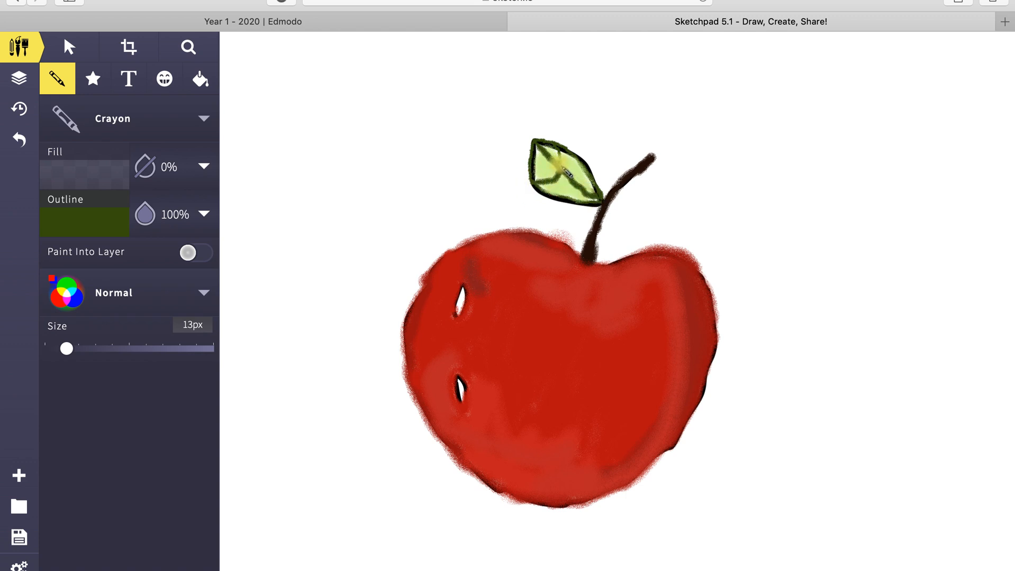